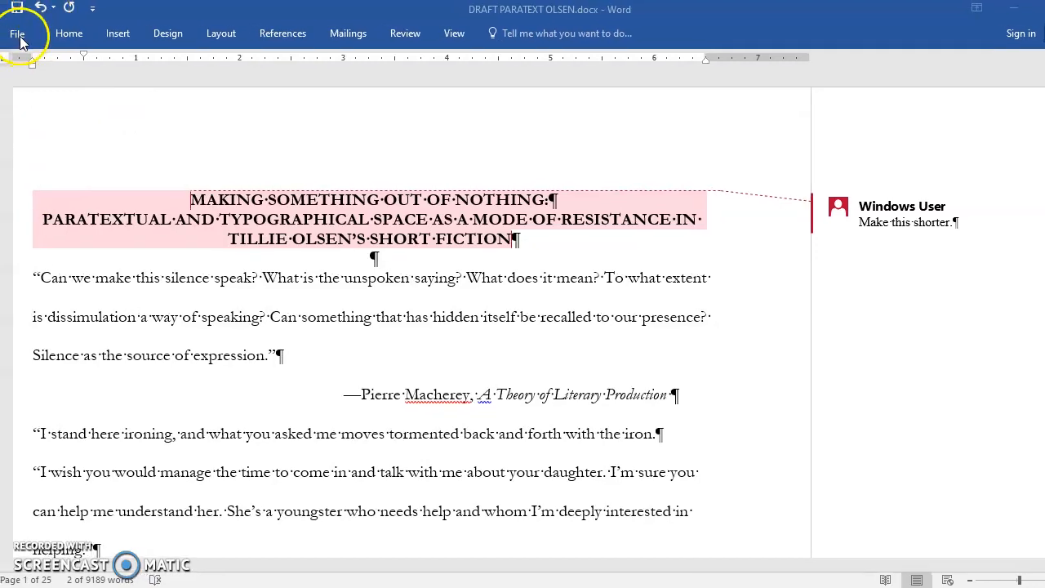
Step: Add the comment "Nice examples!" to the first page's list of Olsen's stories, from "Stand Here Ironing" through "Requa"
click(410, 37)
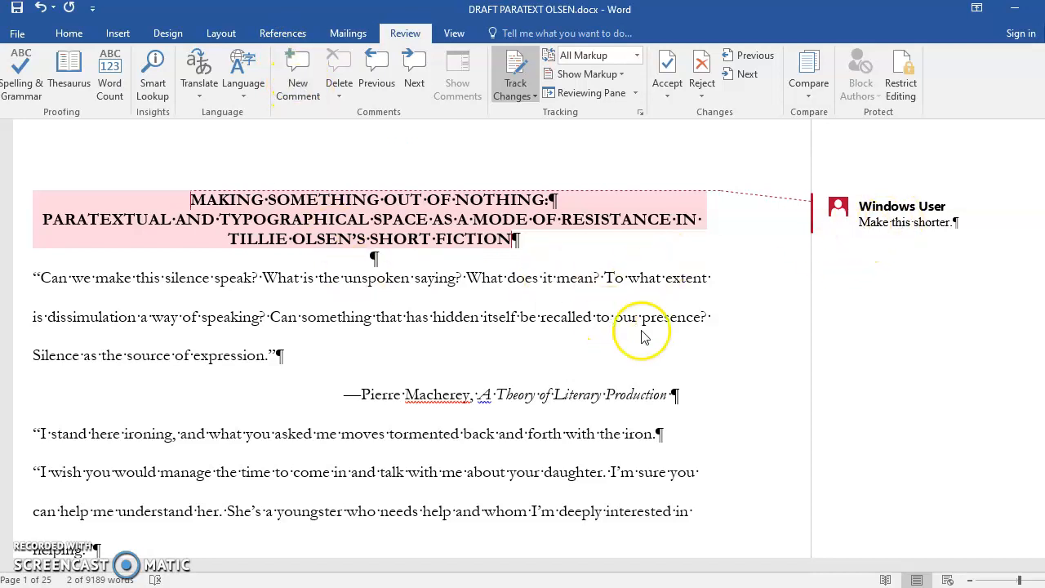
scroll(546, 365, down, 15)
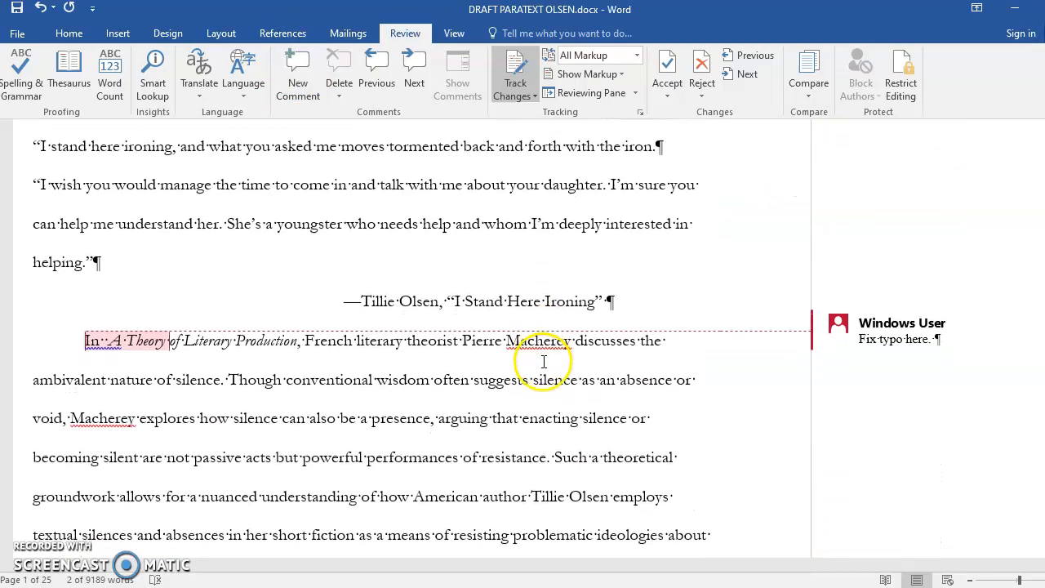
scroll(541, 362, up, 4)
scroll(374, 319, down, 1)
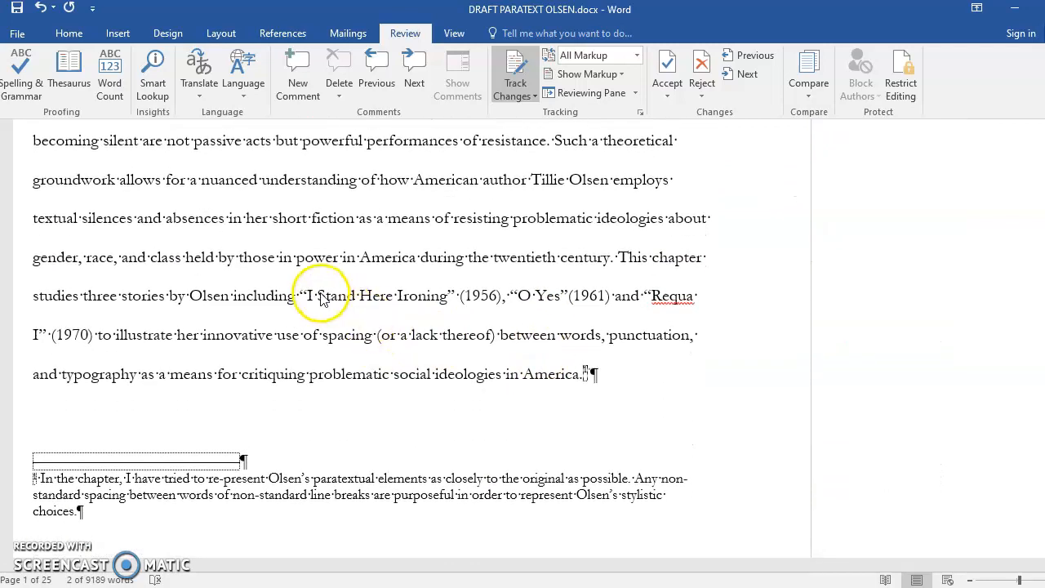
click(450, 298)
drag(315, 298, 676, 315)
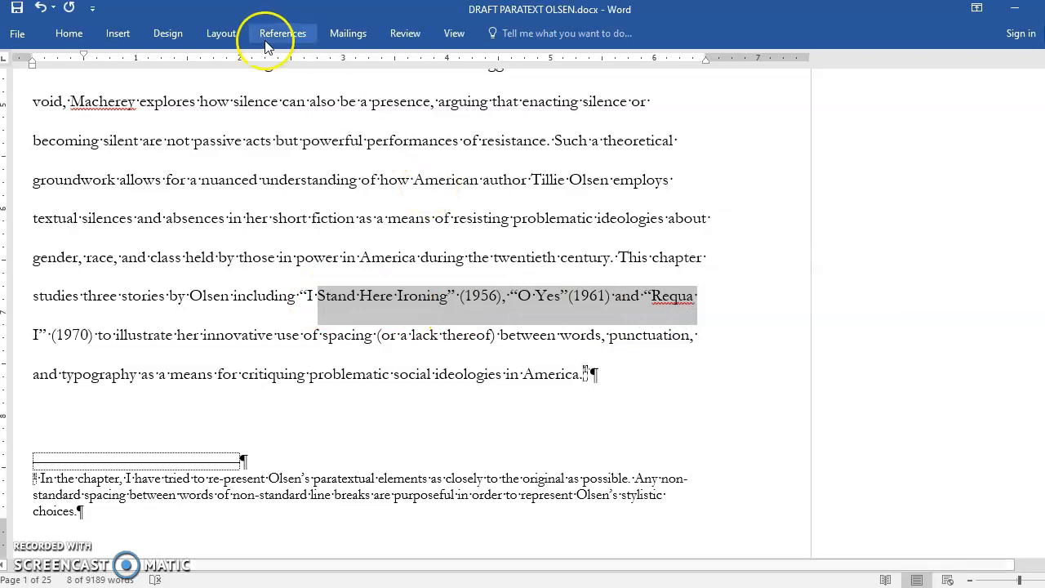
click(403, 33)
click(292, 69)
text(Ni)
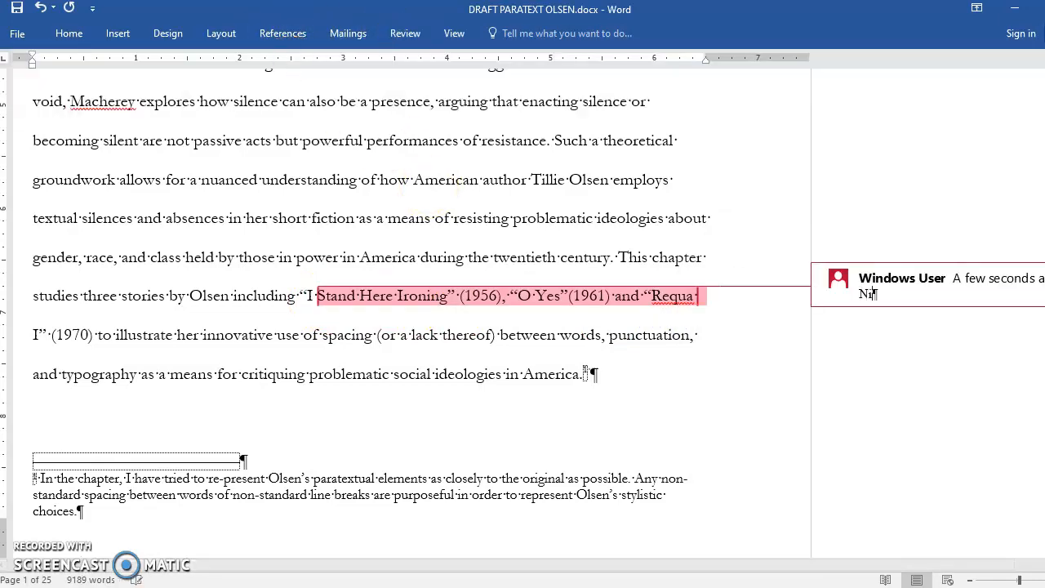
text(ce examples!)
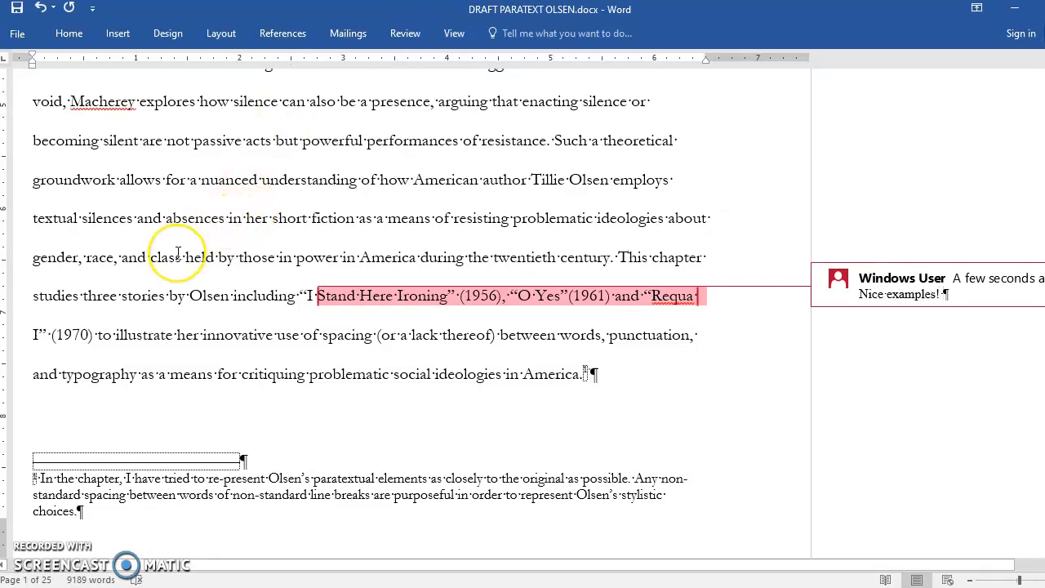
Step: Comment "Make this more concise!" on the second-page passage from "Coined by French literary theorist" through "Such paratextual elements are"
scroll(178, 253, down, 1)
scroll(178, 253, down, 5)
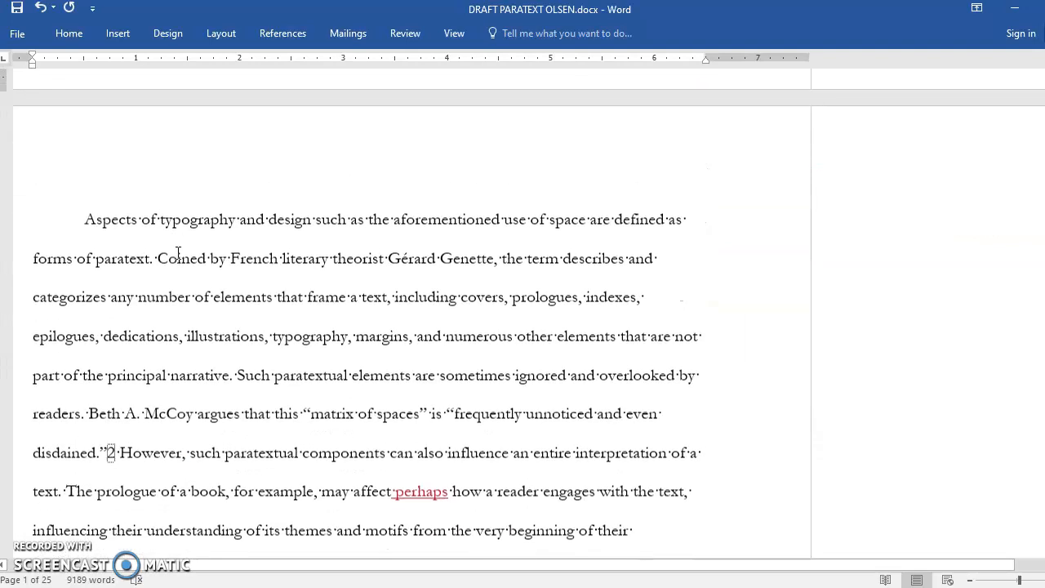
scroll(178, 253, down, 3)
click(175, 219)
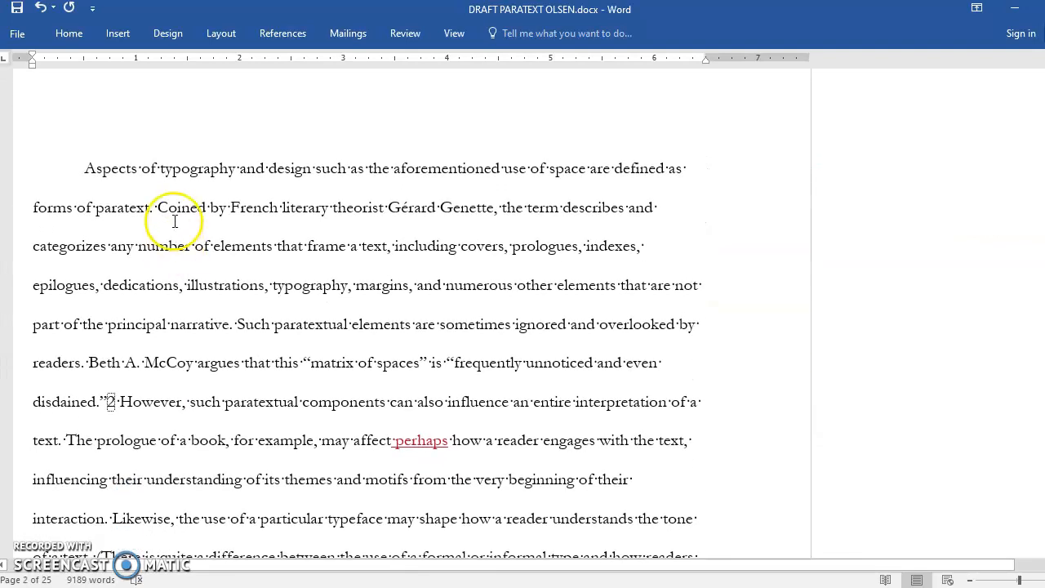
drag(184, 214, 438, 324)
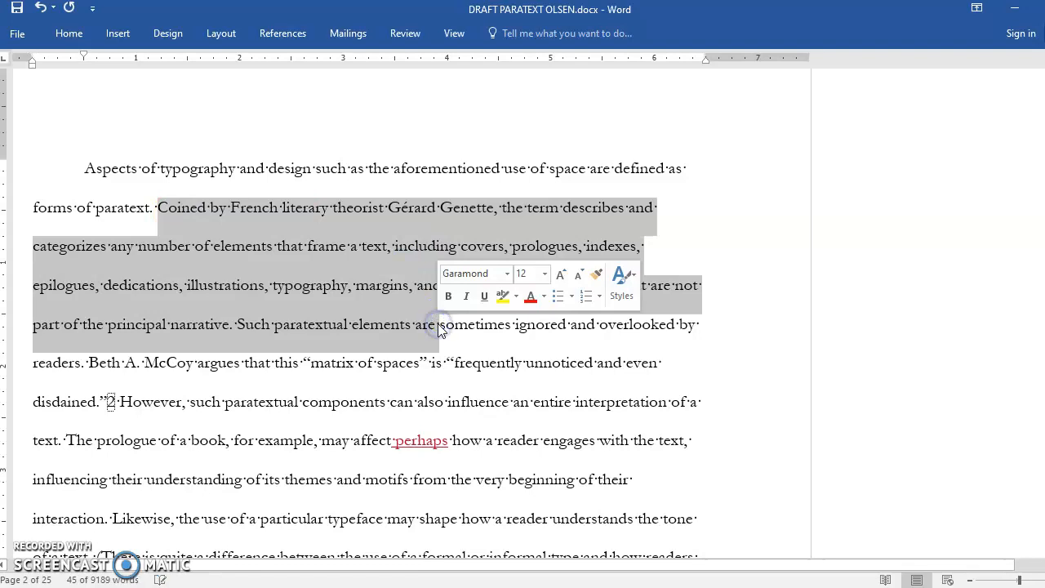
click(406, 37)
click(298, 78)
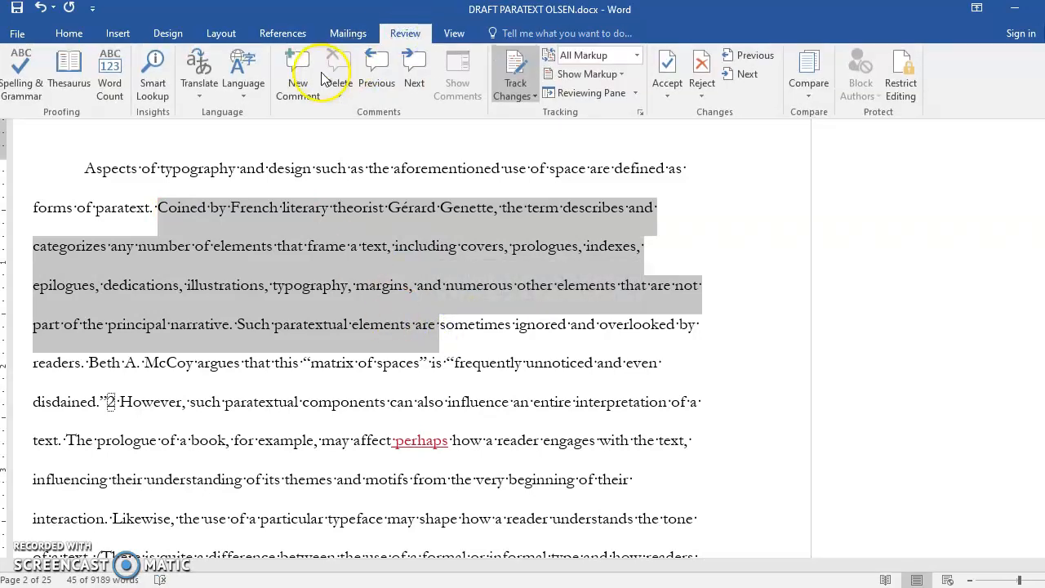
text(Mak)
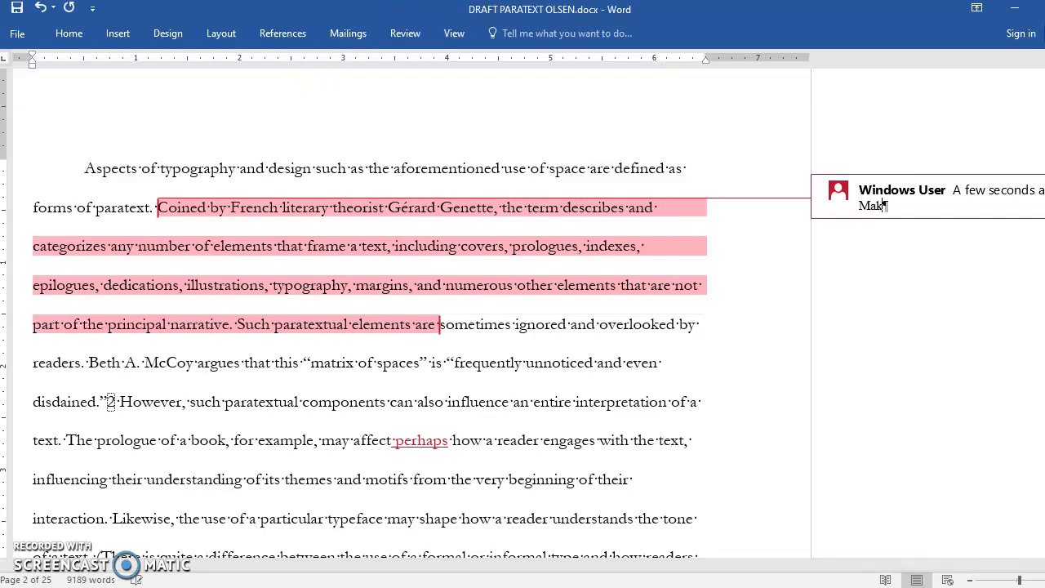
text(e this more concis)
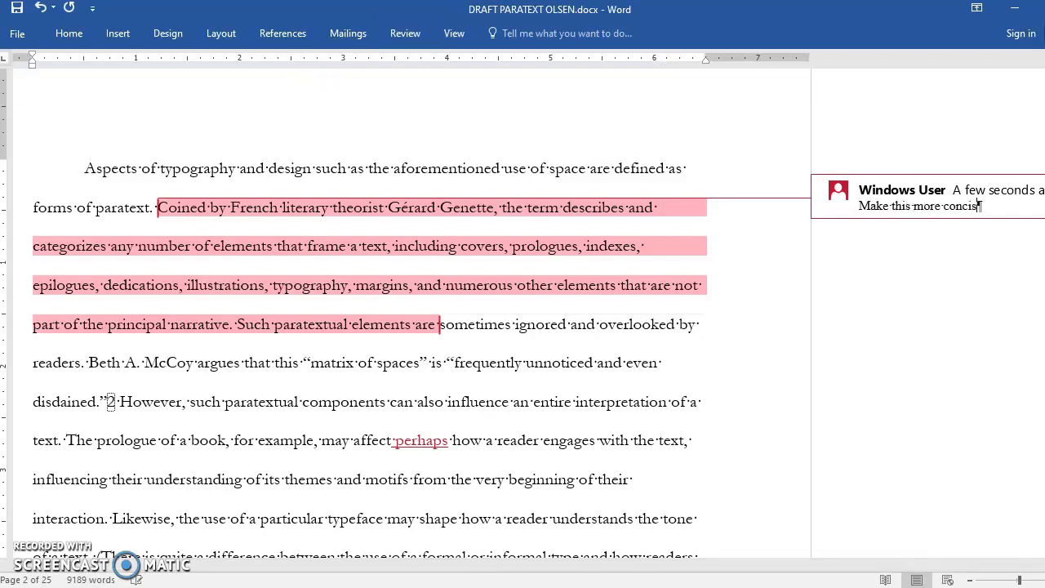
text(e!)
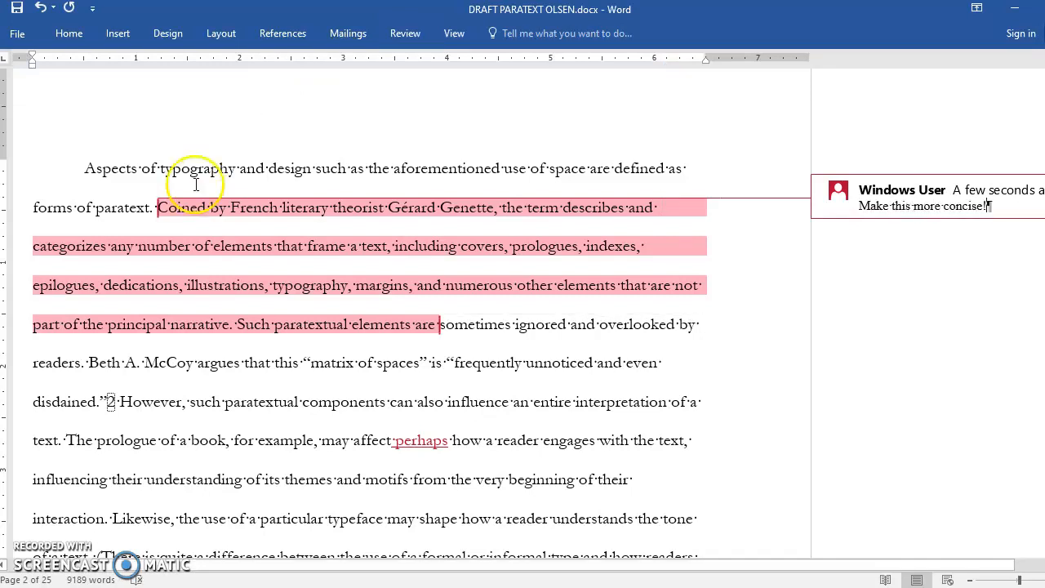
click(328, 339)
Step: With change tracking on, insert "own solemn" before "interaction" in the sentence about the prologue of a book
scroll(590, 375, down, 1)
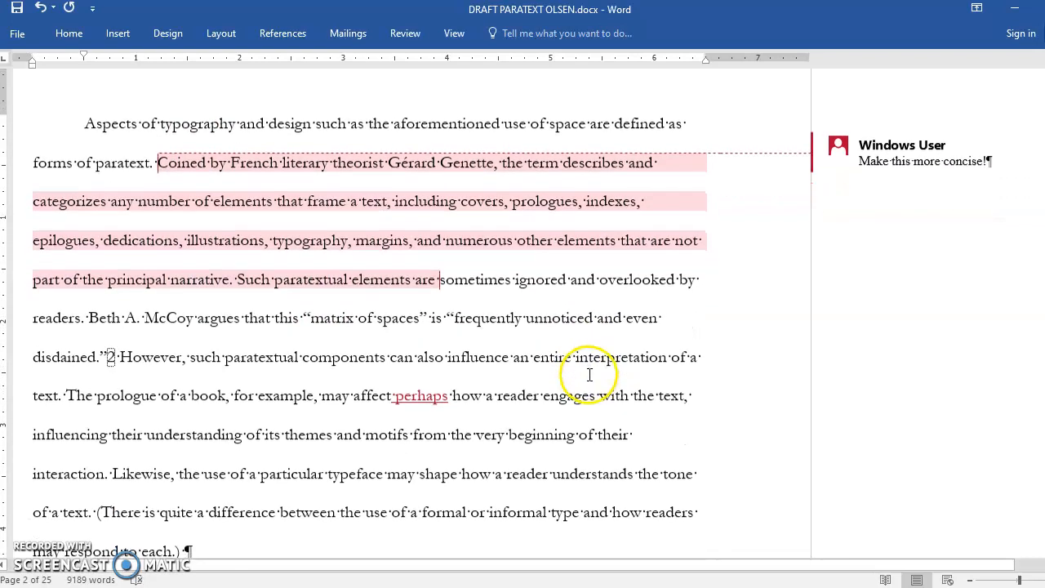
scroll(521, 392, down, 1)
scroll(520, 392, up, 1)
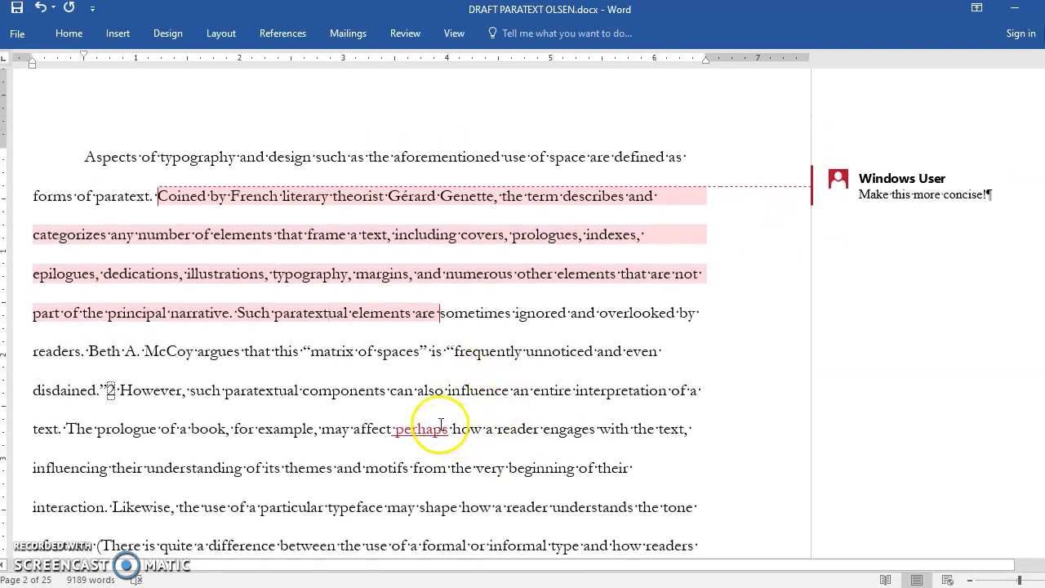
scroll(460, 432, down, 1)
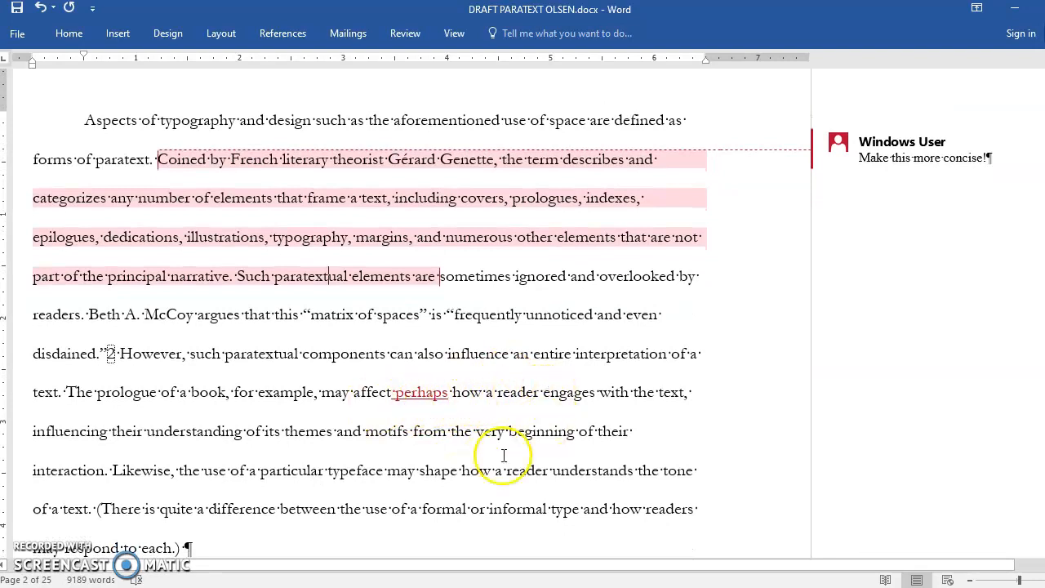
scroll(494, 455, down, 1)
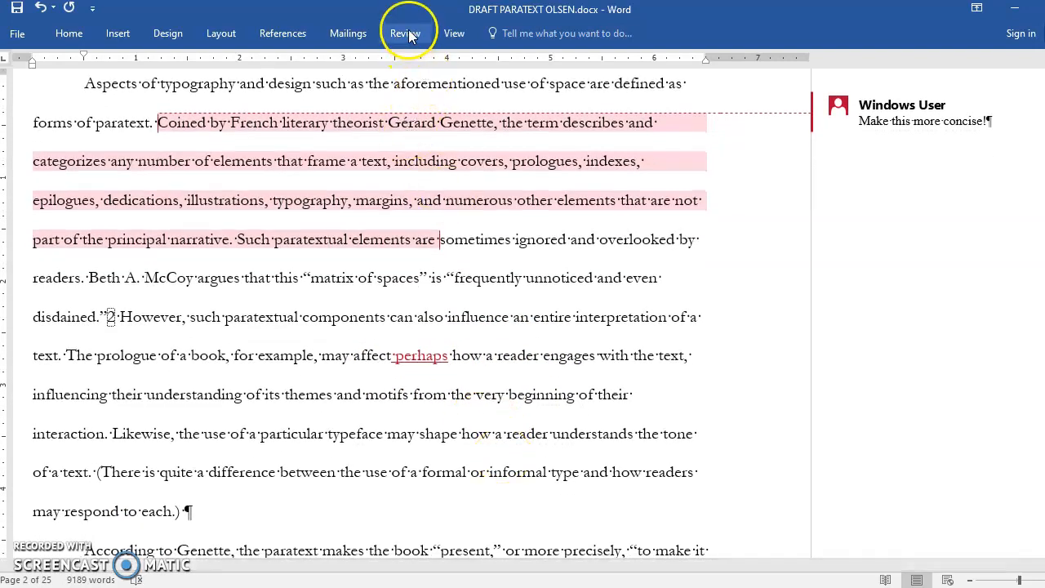
click(408, 31)
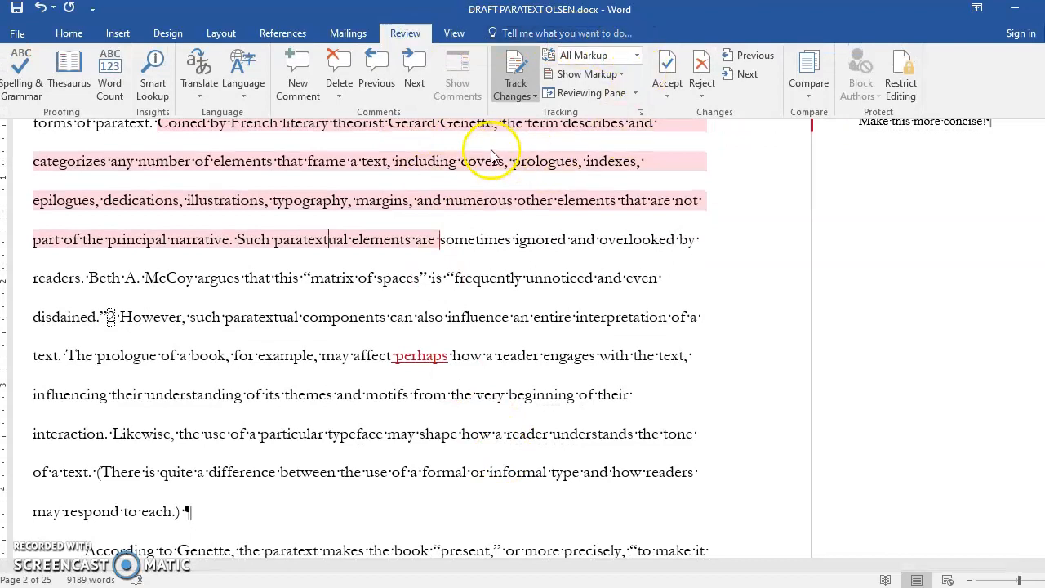
click(517, 82)
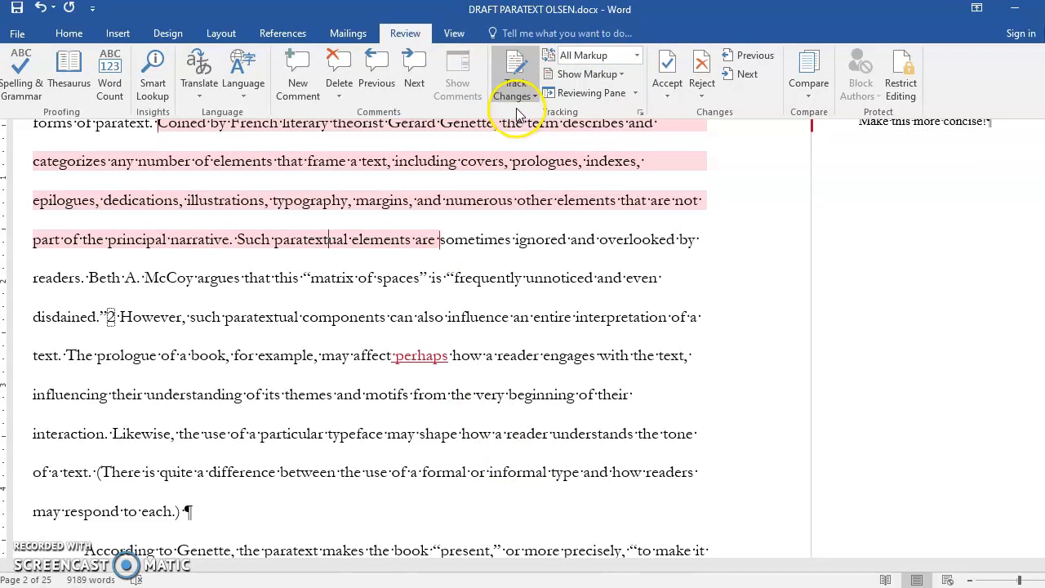
scroll(527, 381, down, 1)
scroll(526, 382, down, 3)
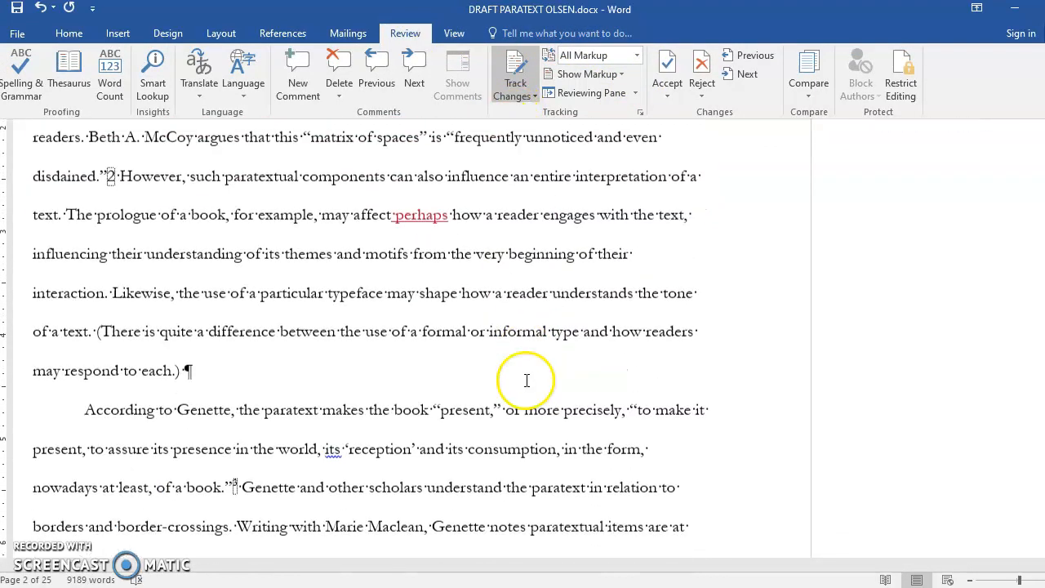
click(585, 242)
click(658, 246)
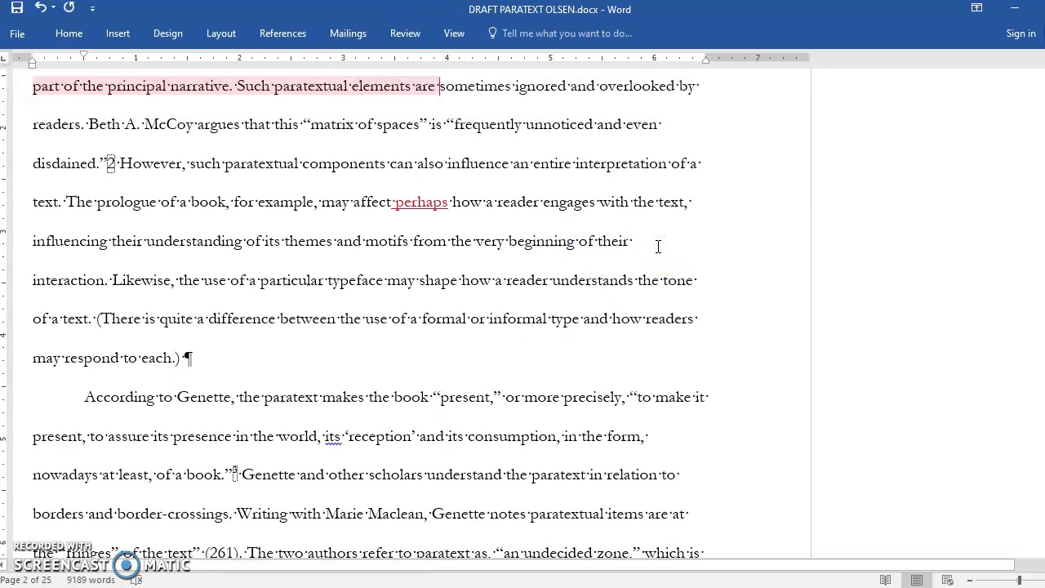
text(own )
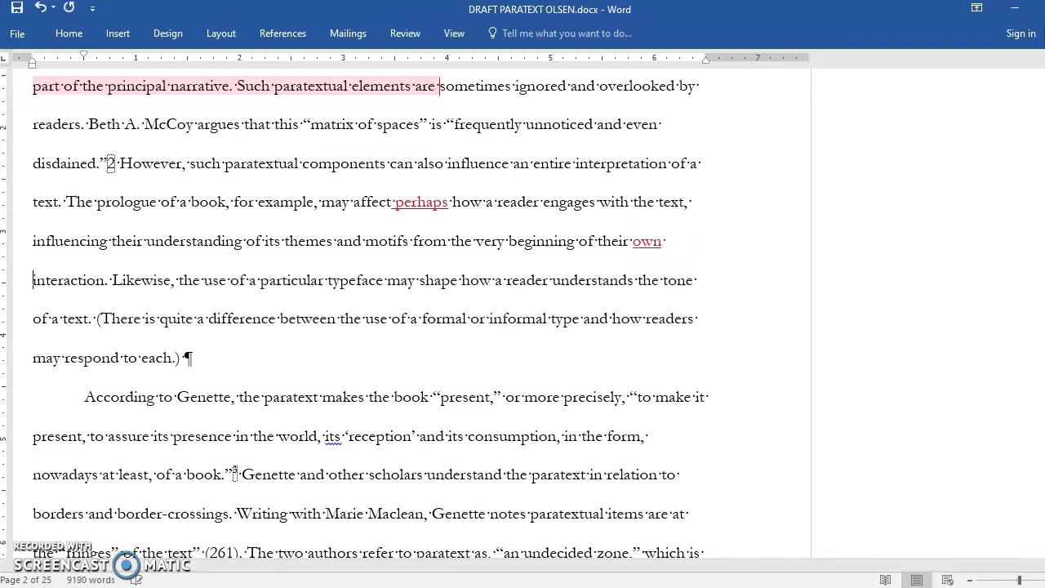
text(solemn)
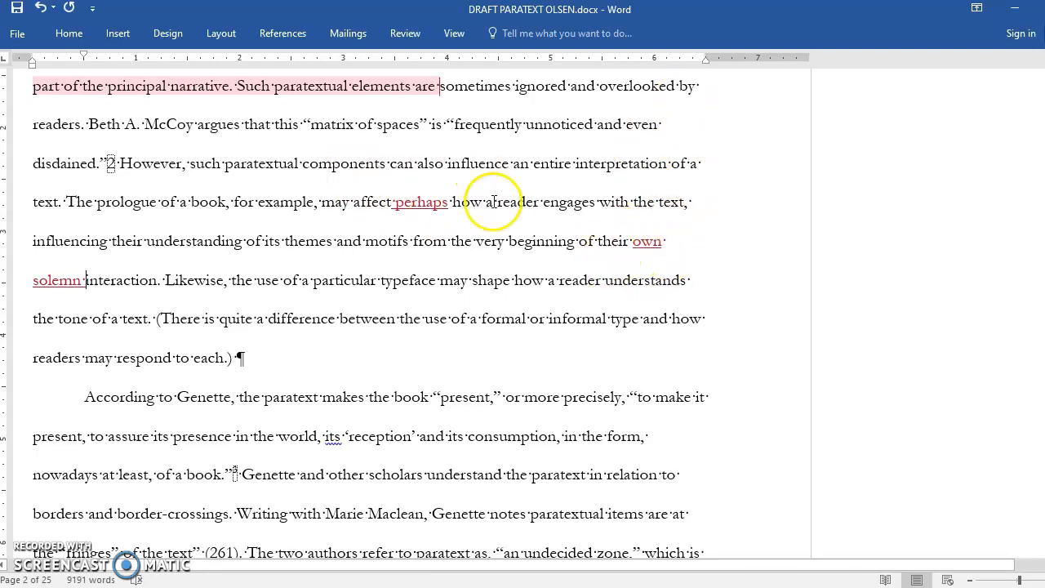
Step: Show the list of all revisions, examine its comments and insertions alongside the document, and close the list
click(403, 36)
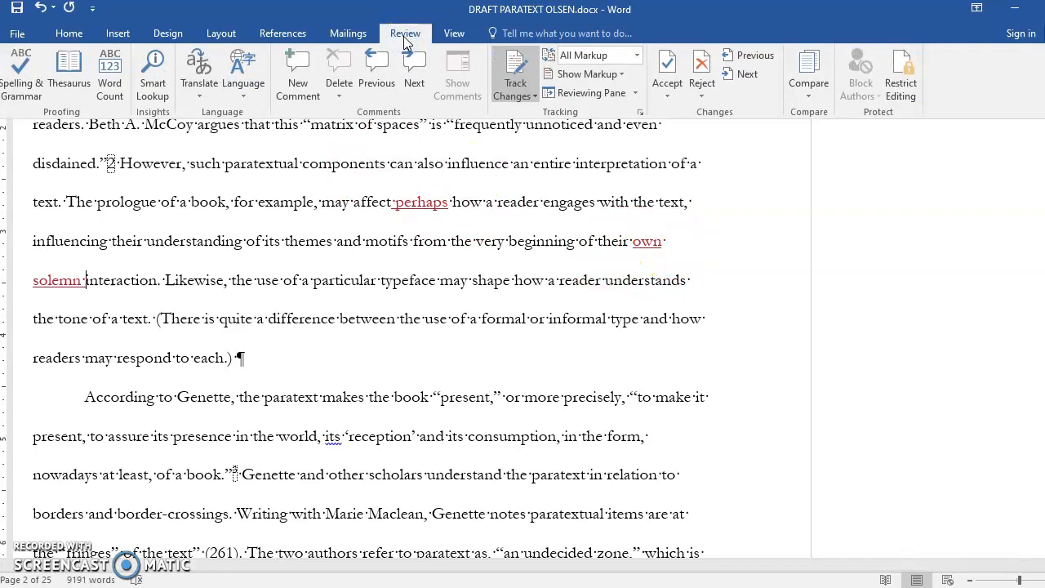
click(561, 94)
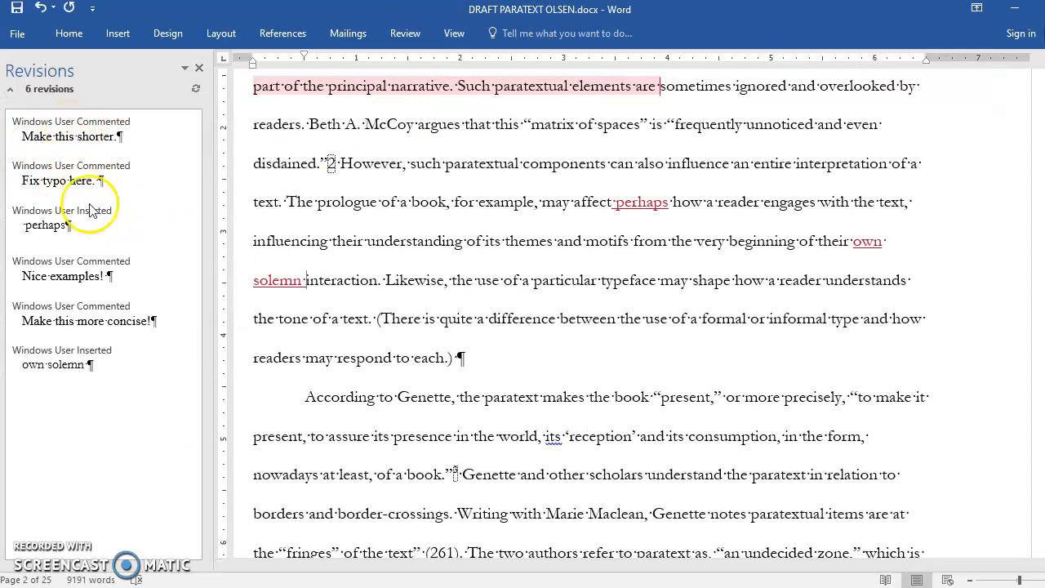
click(112, 384)
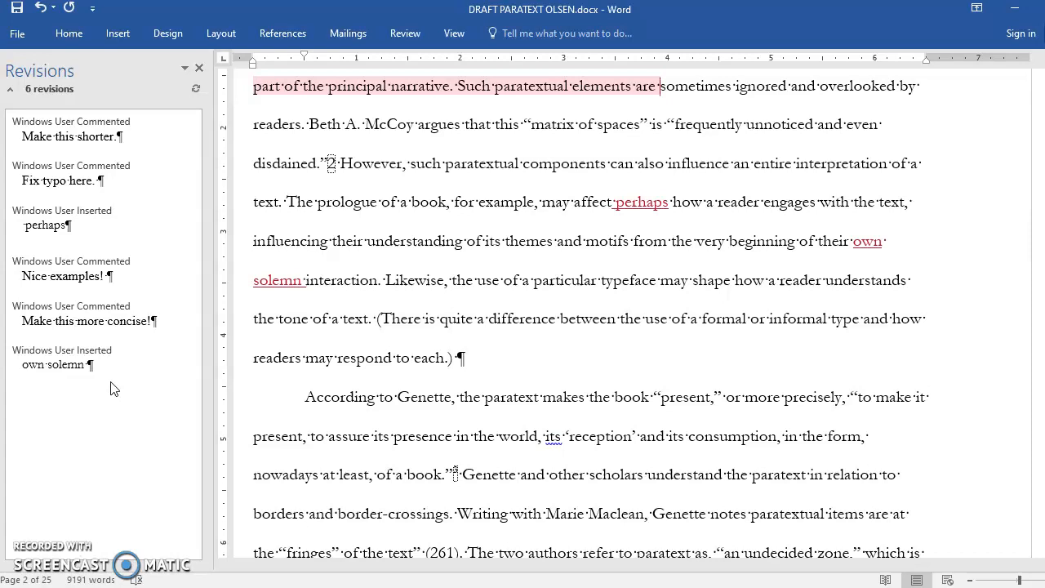
click(444, 466)
scroll(450, 466, down, 5)
scroll(446, 467, down, 4)
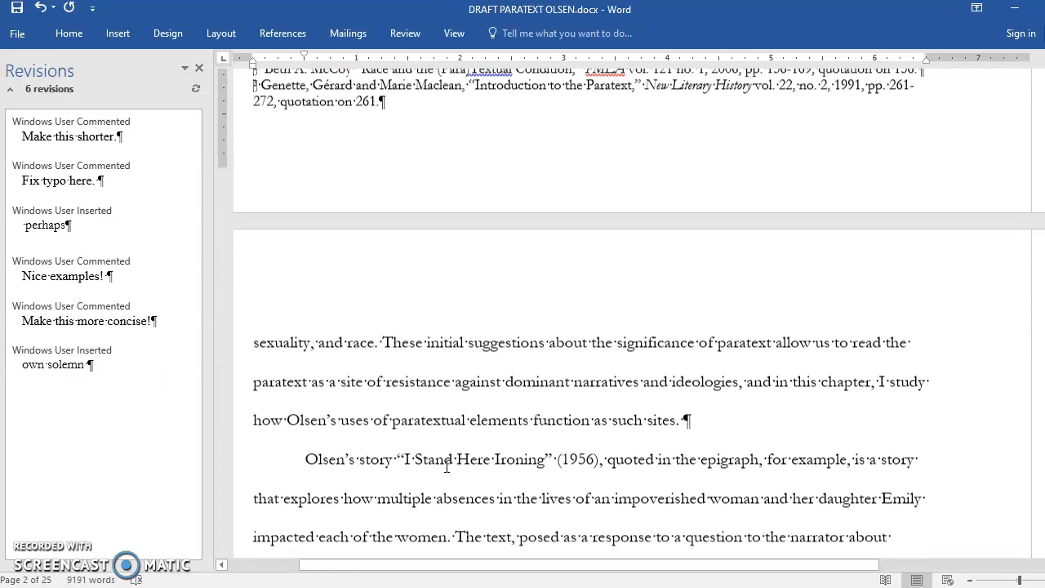
scroll(487, 445, down, 12)
scroll(487, 449, down, 15)
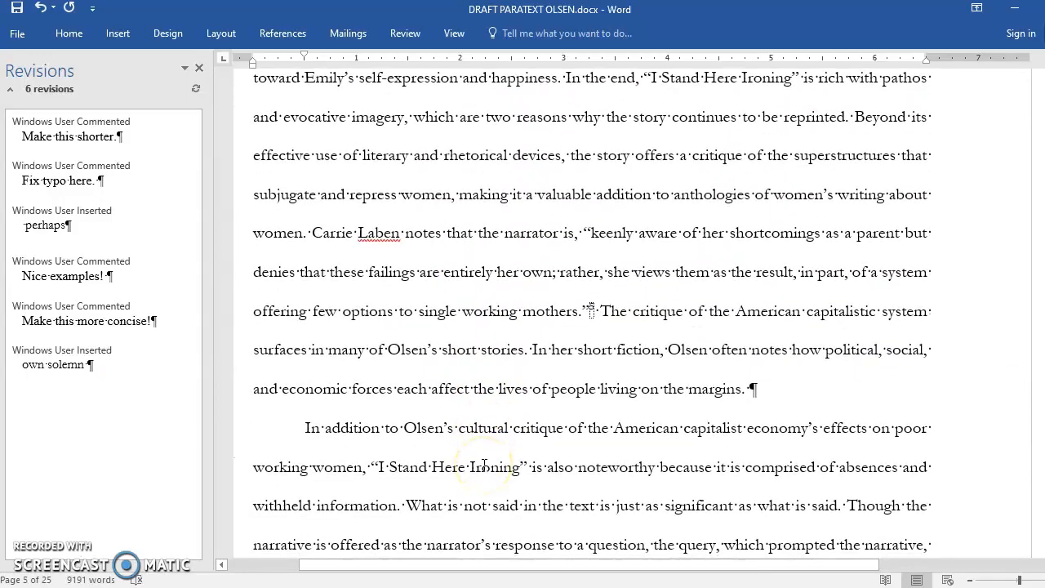
scroll(484, 463, up, 20)
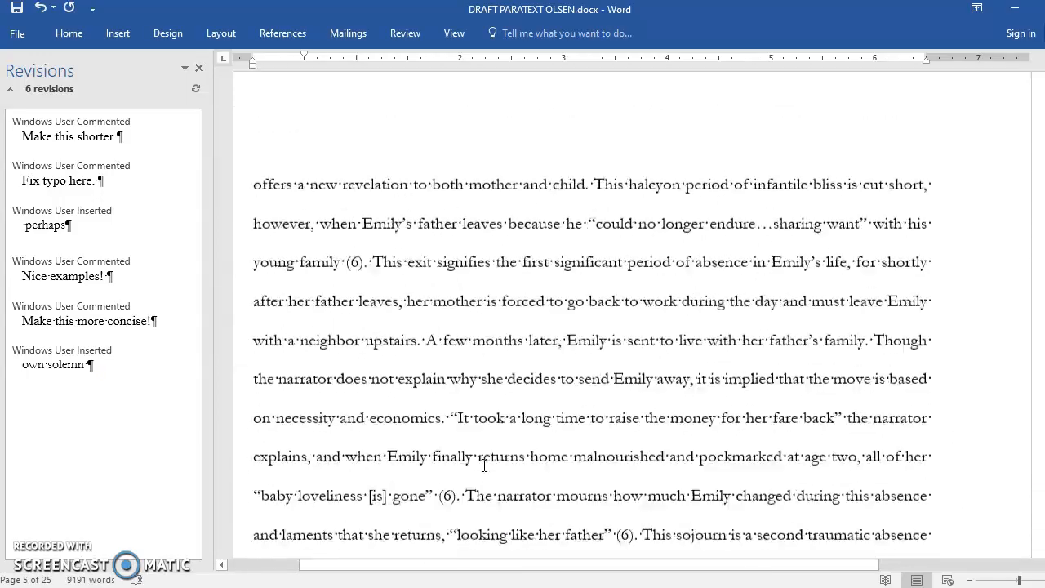
scroll(485, 464, up, 10)
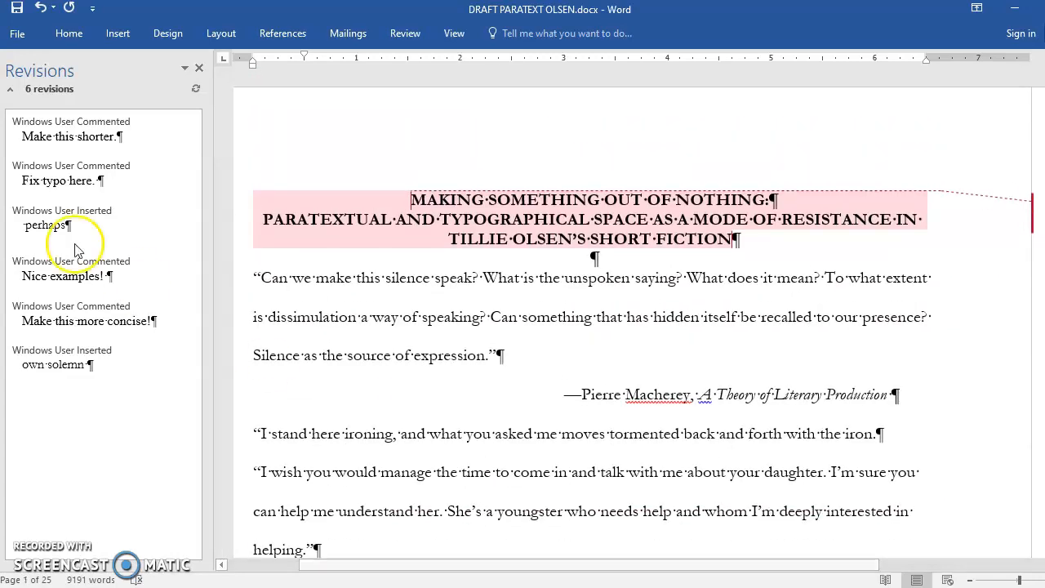
click(201, 68)
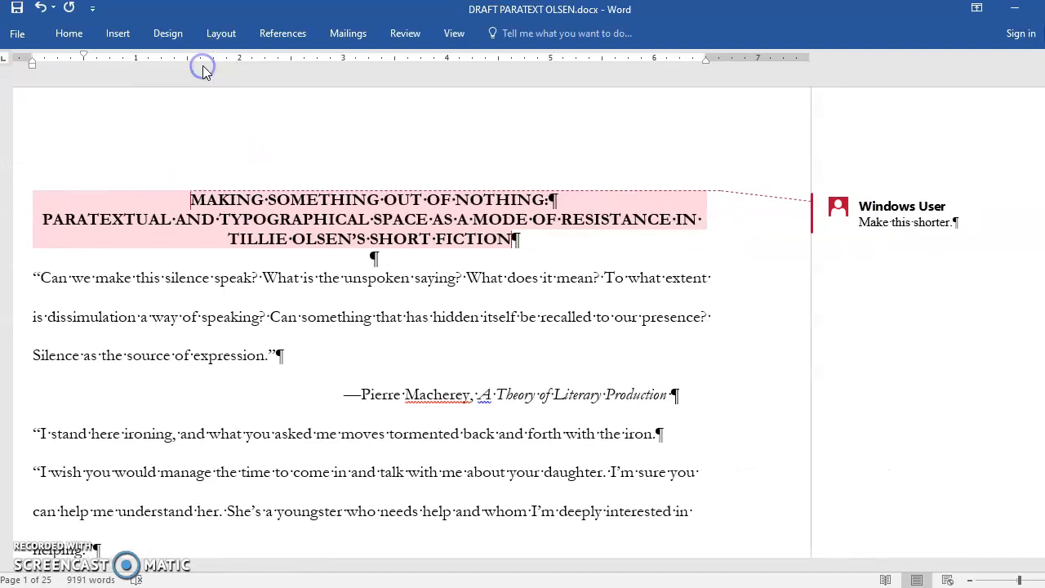
Step: Delete all comments in the document, including the one on the essay title
scroll(444, 260, down, 10)
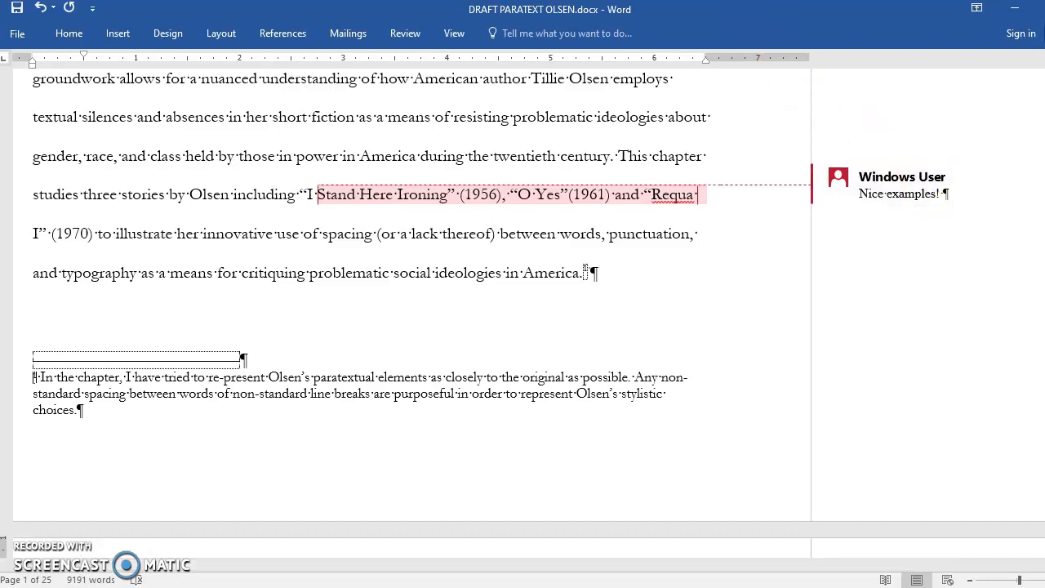
click(412, 33)
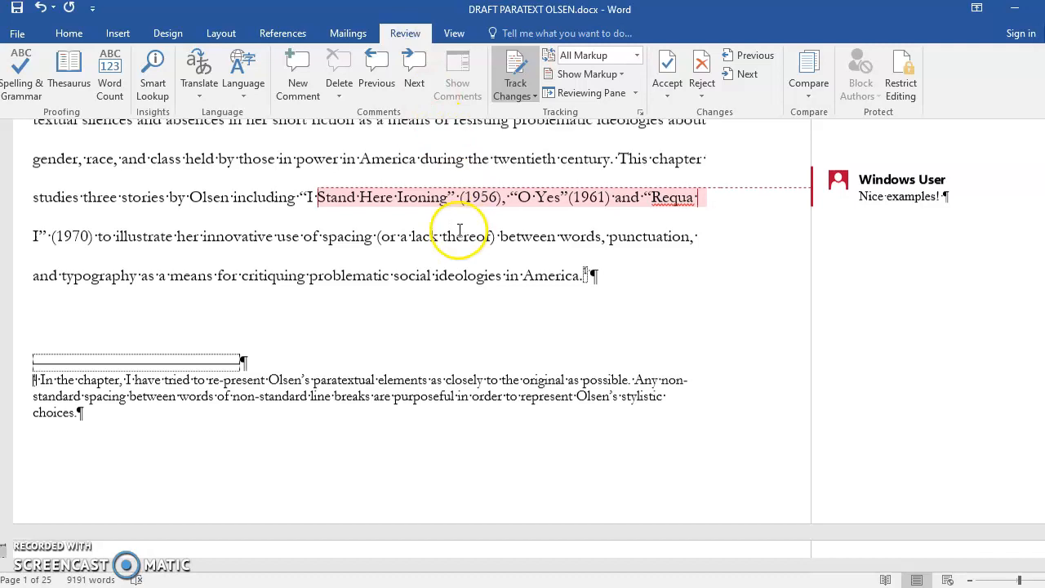
scroll(447, 234, up, 5)
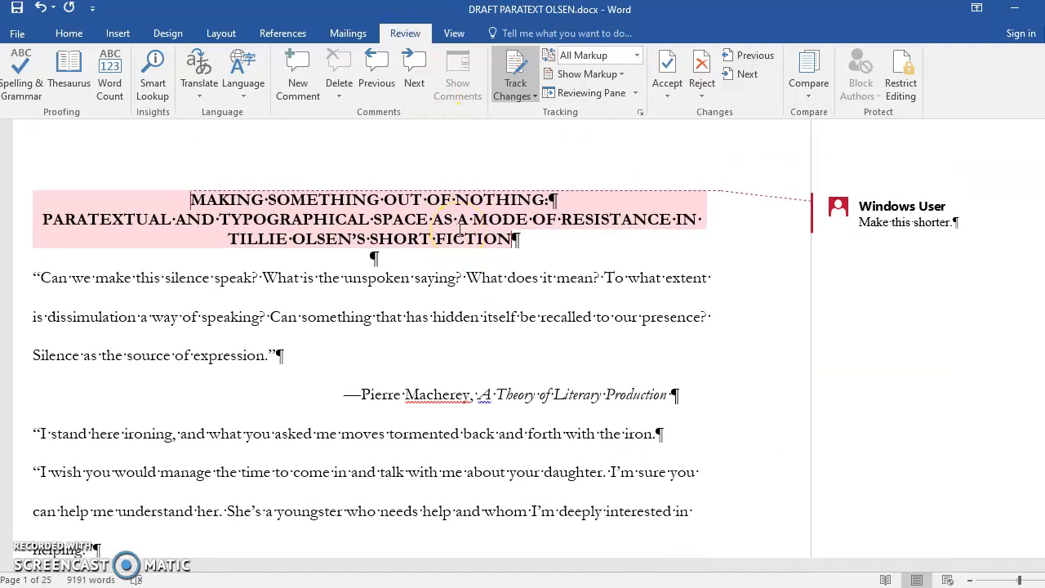
click(871, 222)
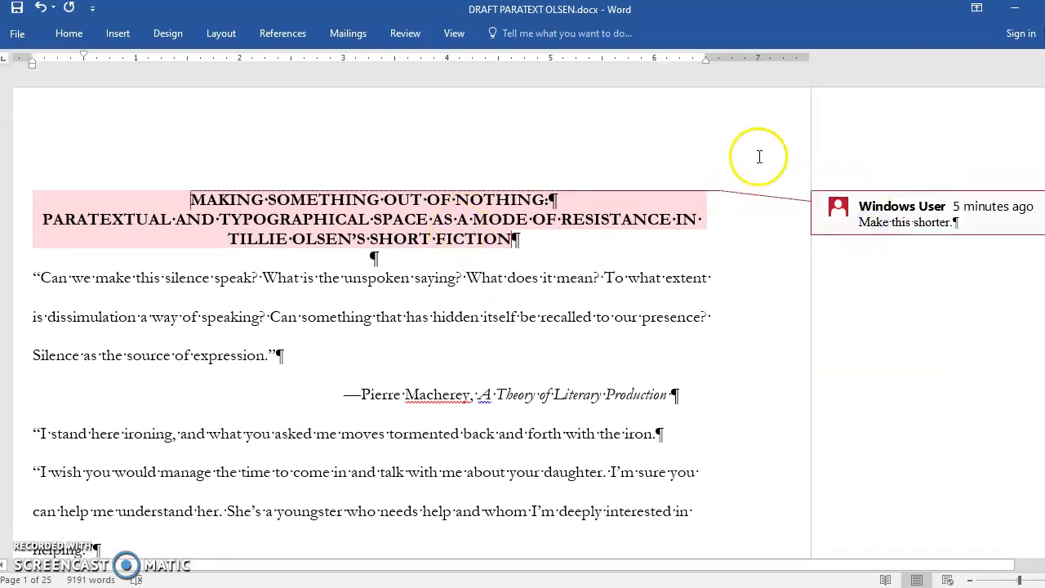
click(399, 33)
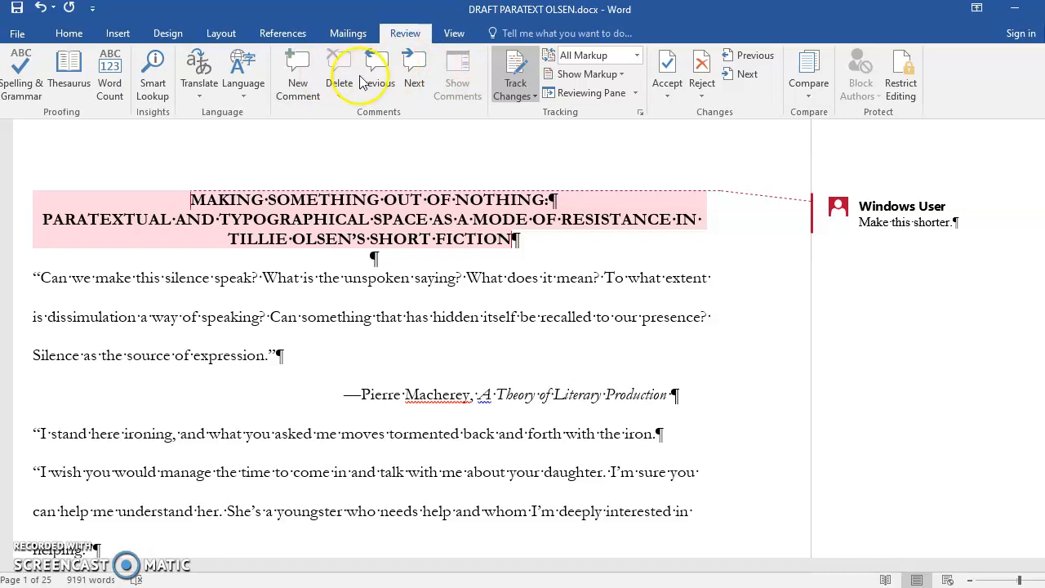
click(834, 214)
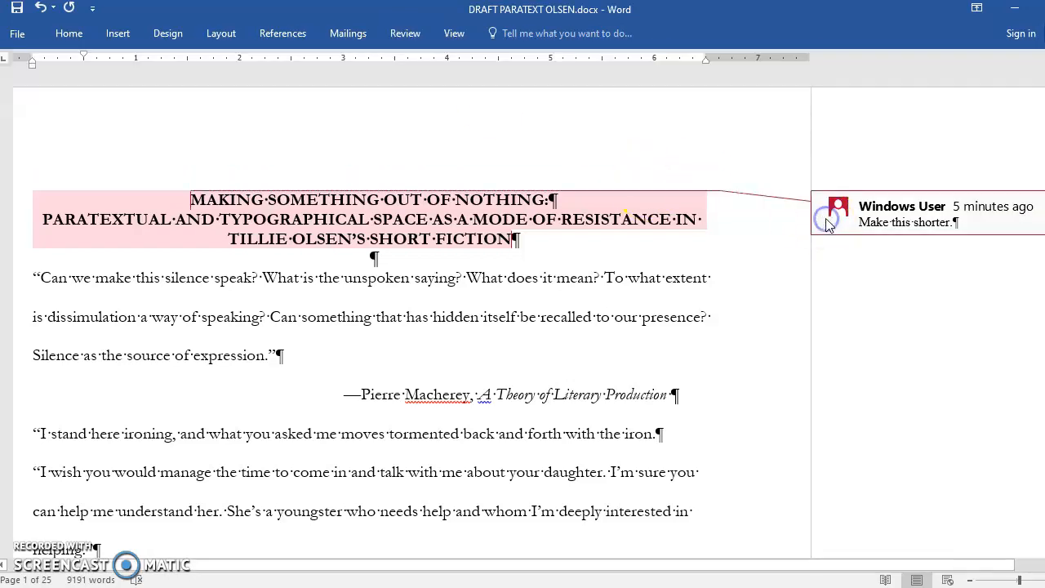
click(405, 33)
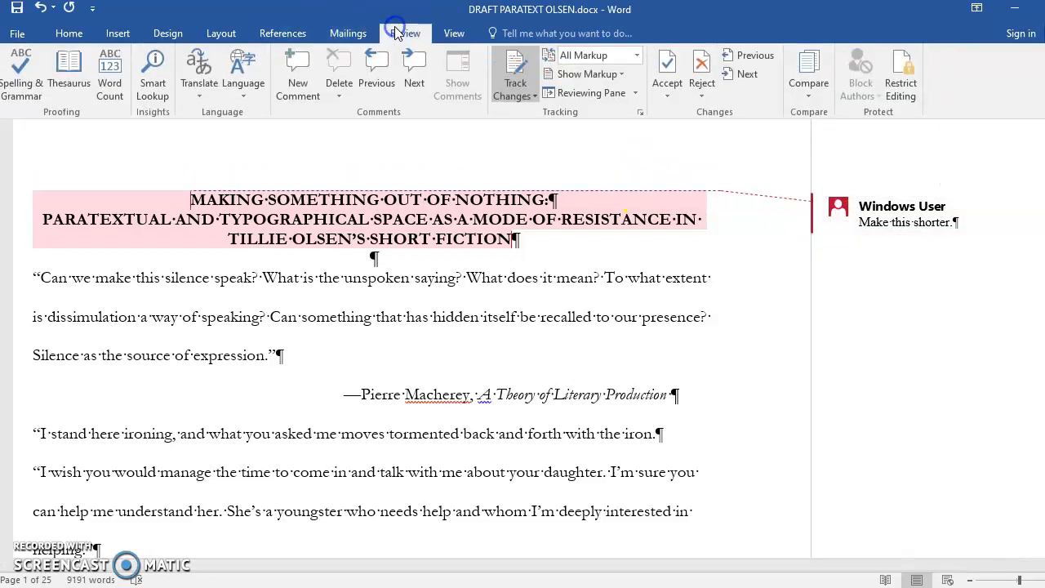
click(339, 96)
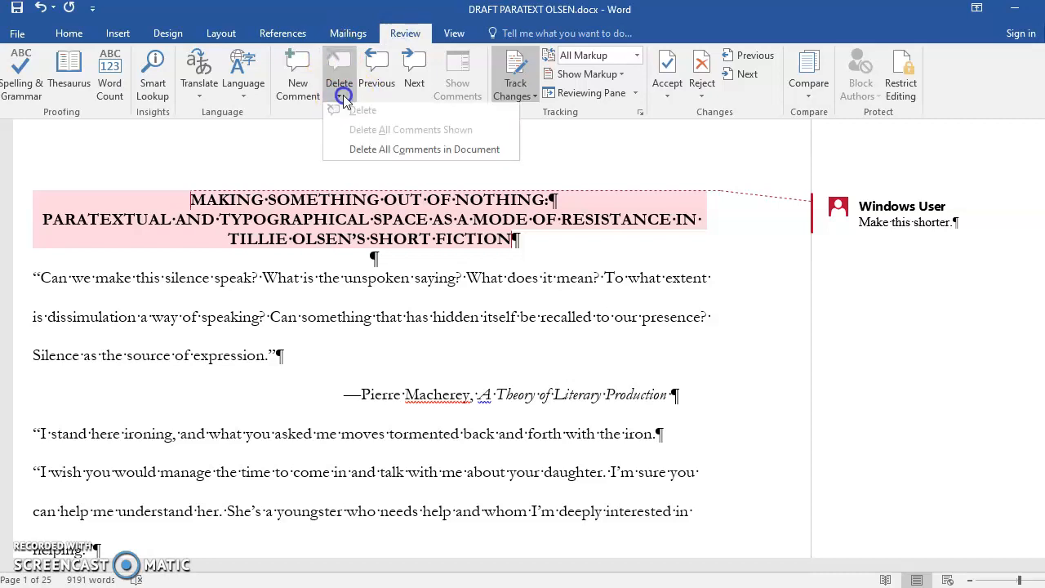
click(356, 153)
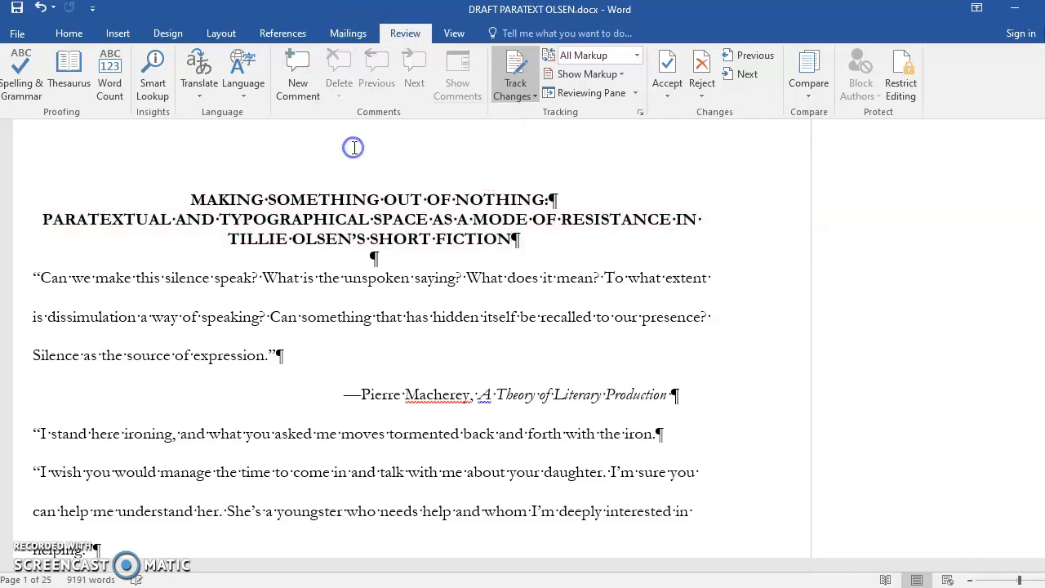
Step: Look through the first pages for remaining comments, and show the revisions list to examine the remaining tracked insertions
click(385, 296)
scroll(387, 296, down, 15)
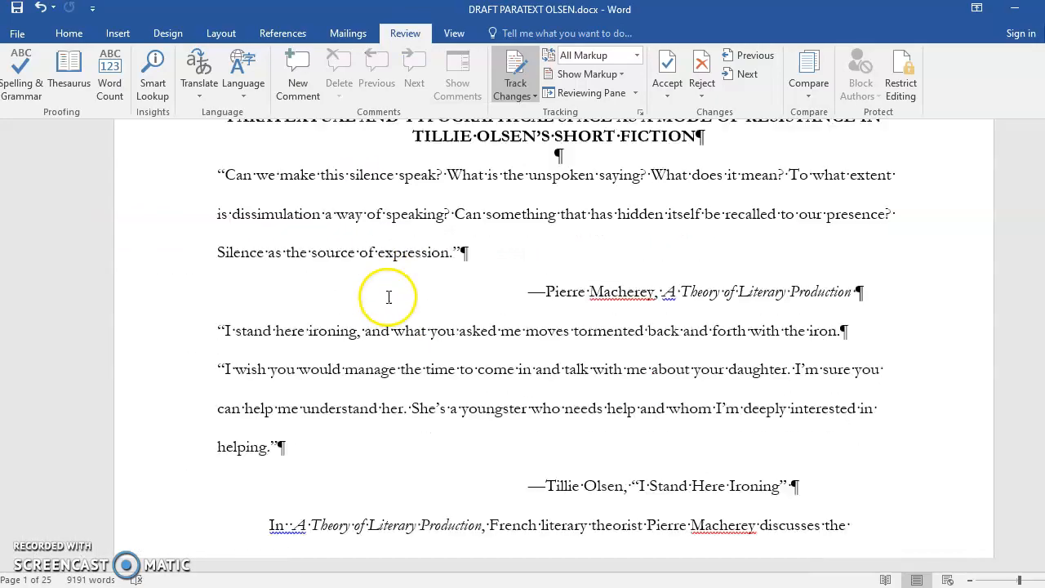
scroll(388, 297, down, 20)
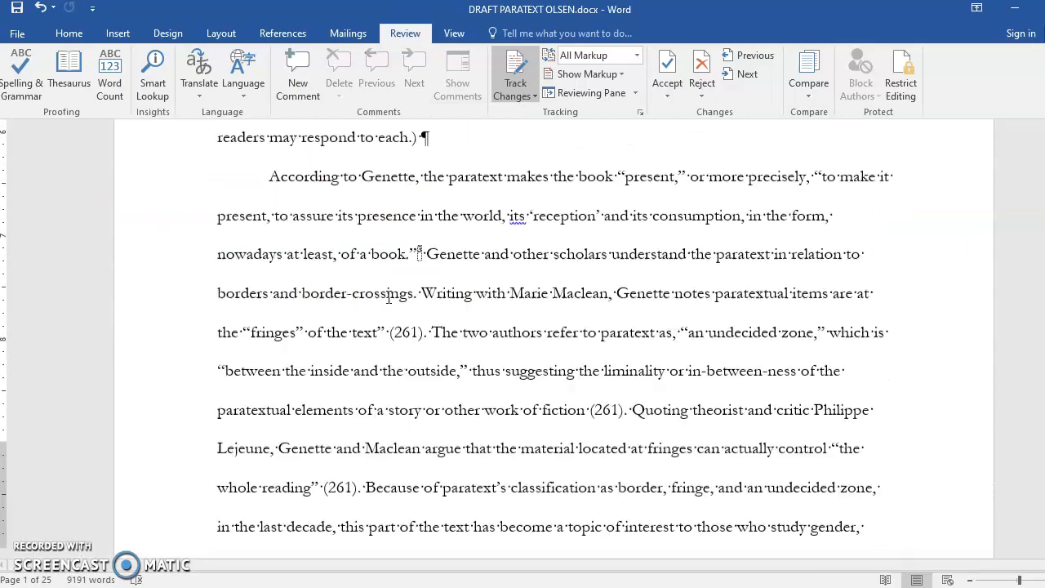
scroll(390, 298, down, 5)
scroll(390, 298, up, 15)
scroll(390, 298, up, 20)
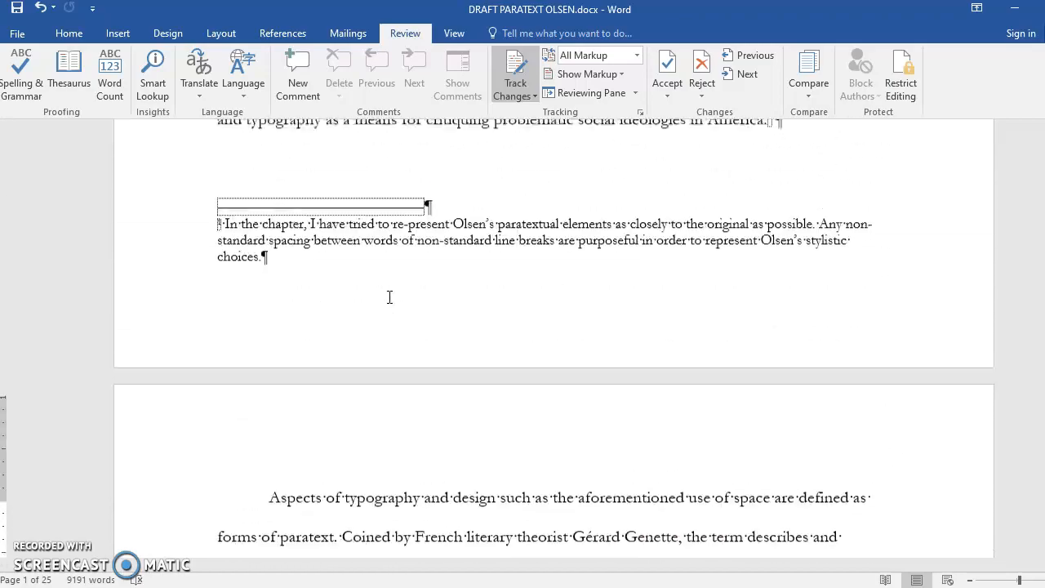
click(600, 93)
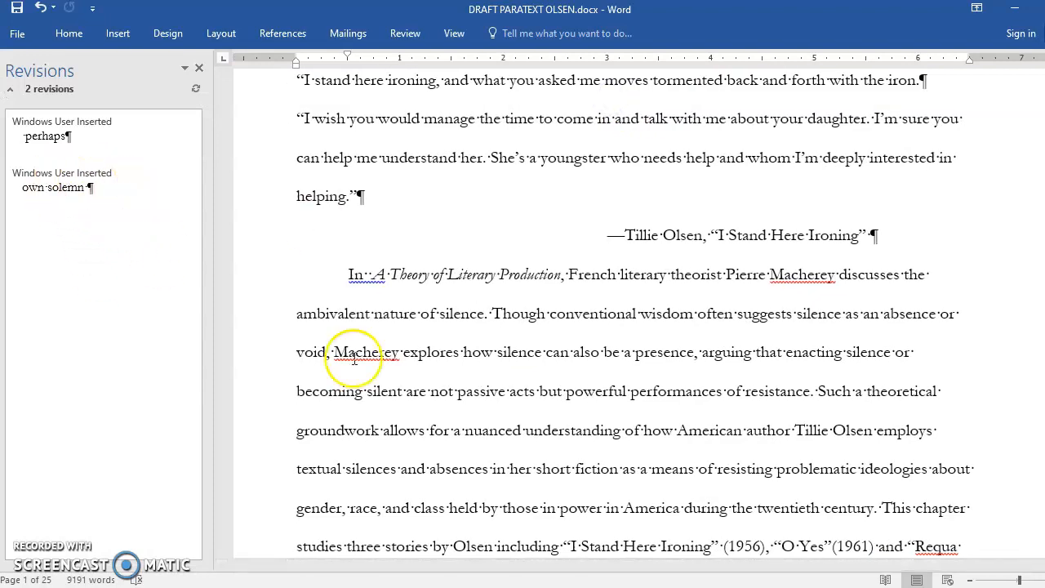
scroll(482, 441, down, 2)
scroll(502, 425, down, 15)
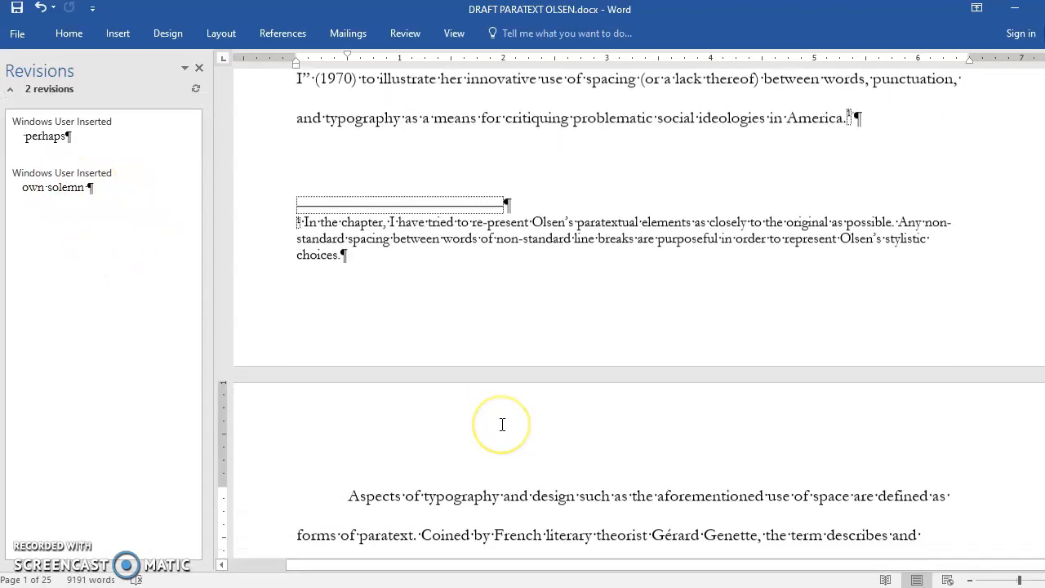
scroll(502, 424, down, 5)
scroll(502, 425, up, 10)
scroll(500, 424, up, 10)
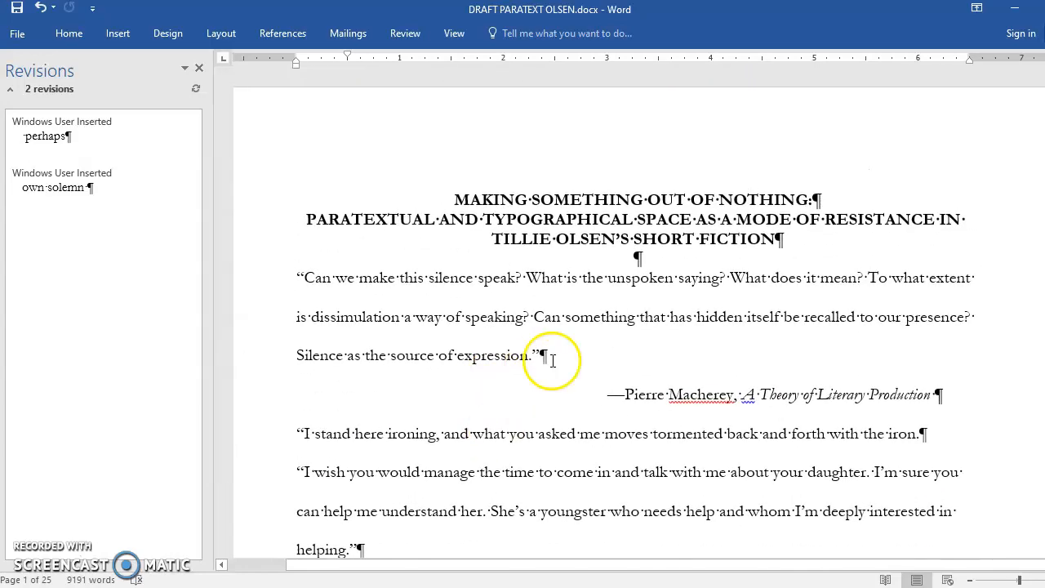
Step: Accept the tracked insertion "perhaps" in the second-page sentence about the prologue of a book and move to the following change
click(406, 34)
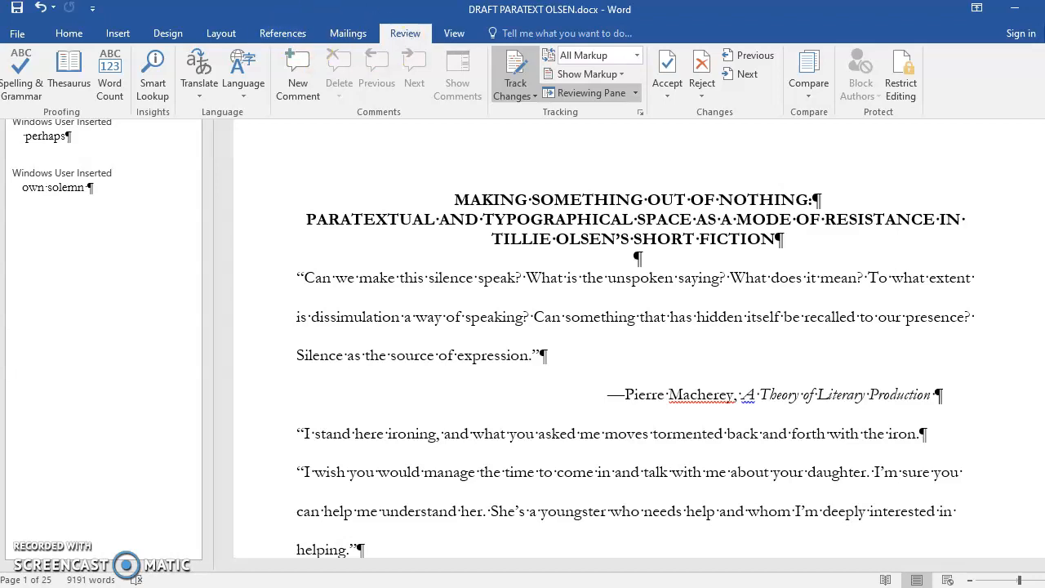
click(668, 96)
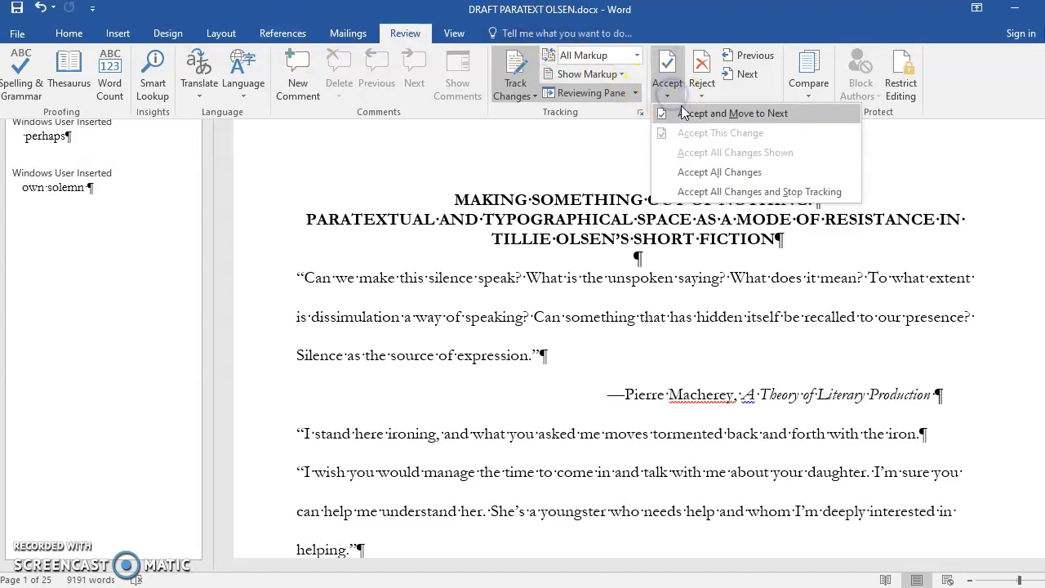
click(702, 114)
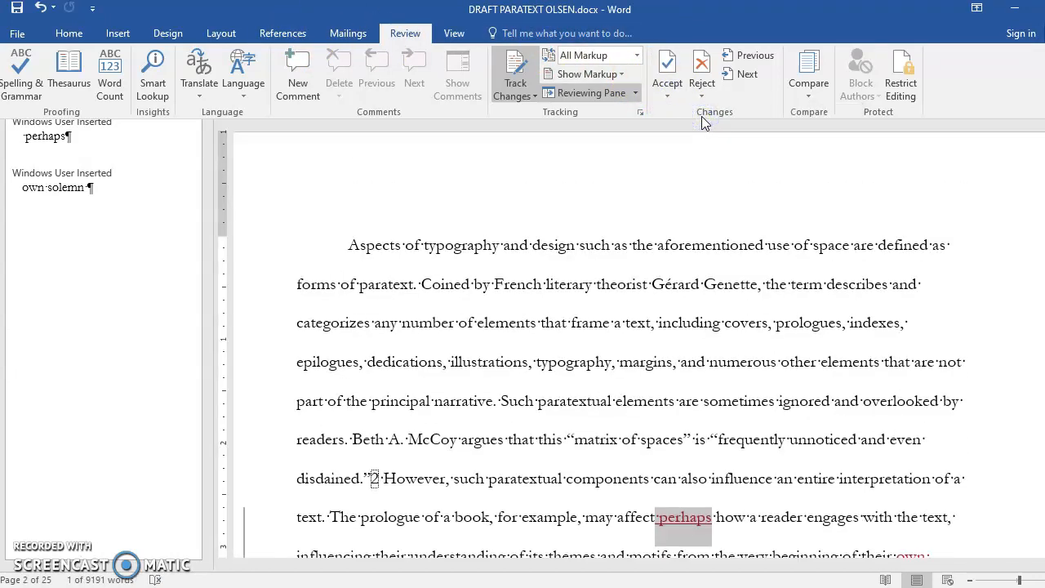
click(662, 100)
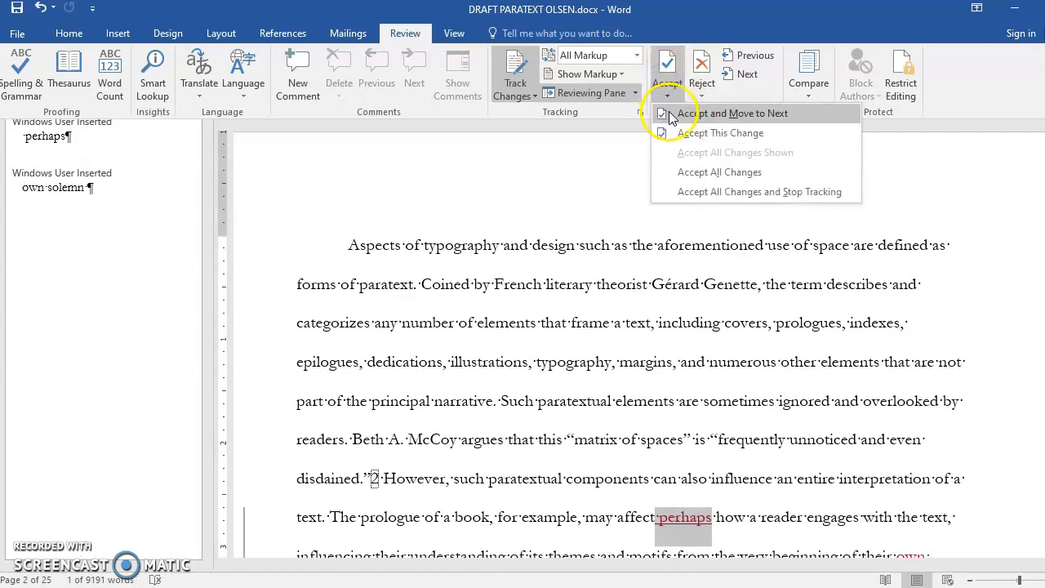
click(664, 113)
Step: Accept all remaining tracked changes, stop change tracking, and look through the document for leftover markup
click(668, 92)
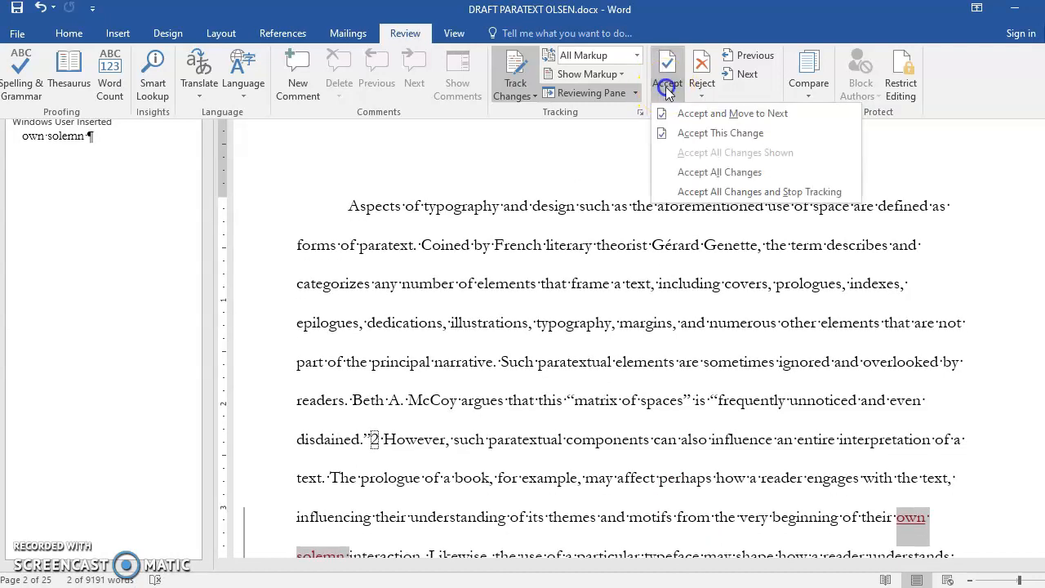
click(734, 191)
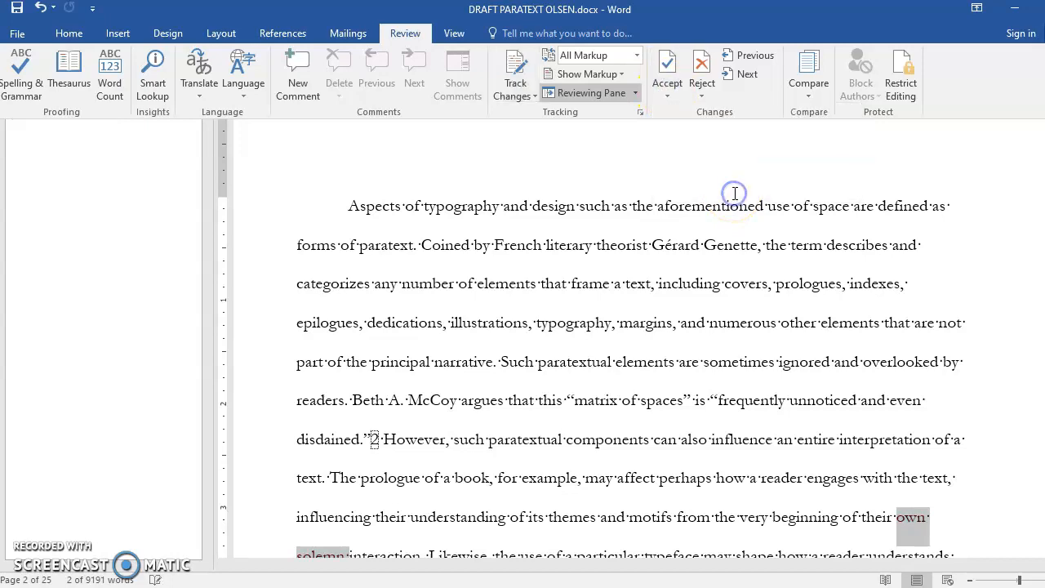
scroll(623, 372, up, 2)
scroll(622, 371, up, 8)
scroll(622, 371, down, 15)
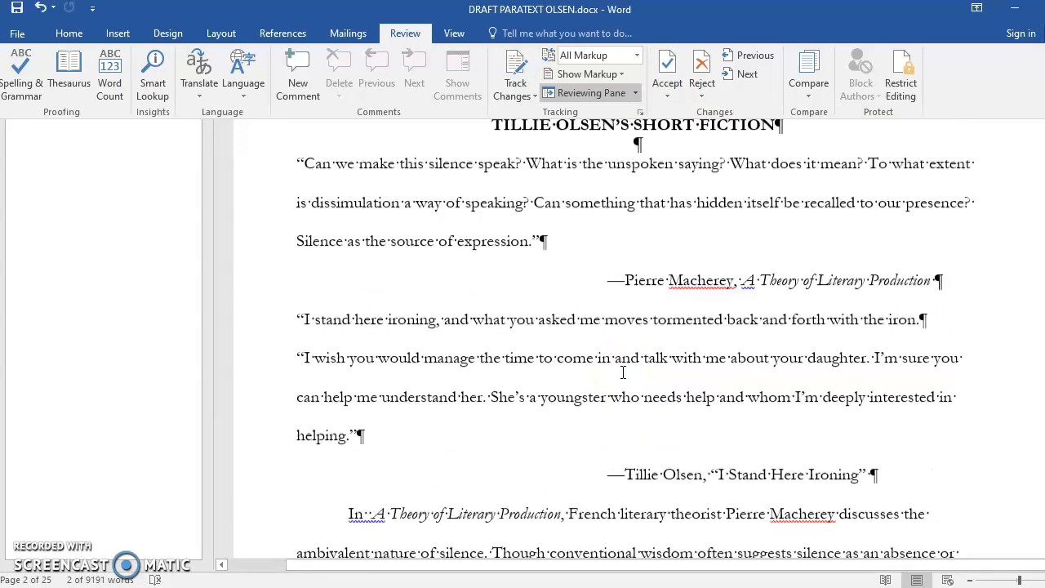
scroll(622, 371, down, 10)
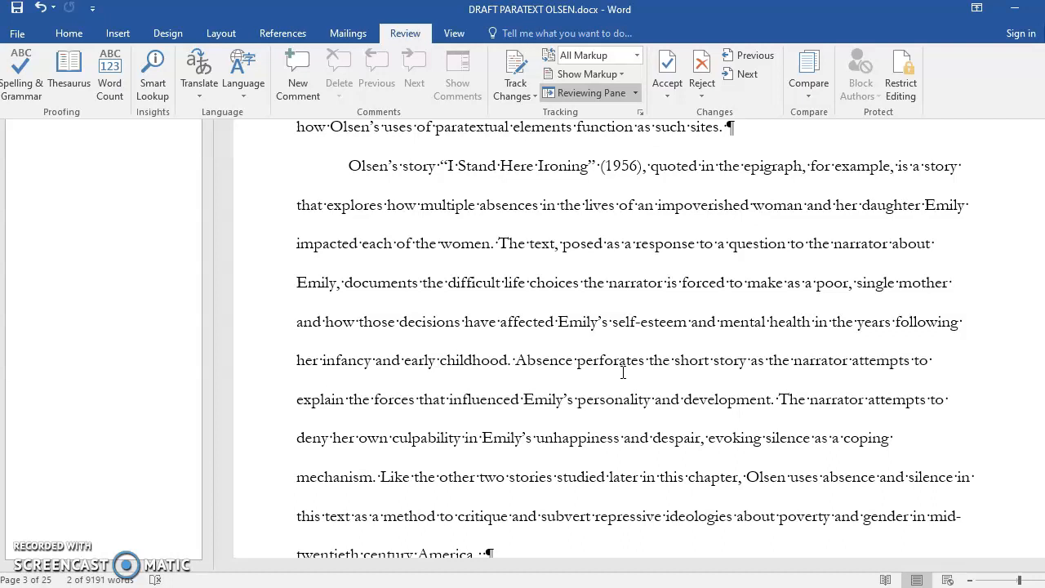
Step: Set the document's review display to No Markup and check the clean text from the essay title onward
click(639, 56)
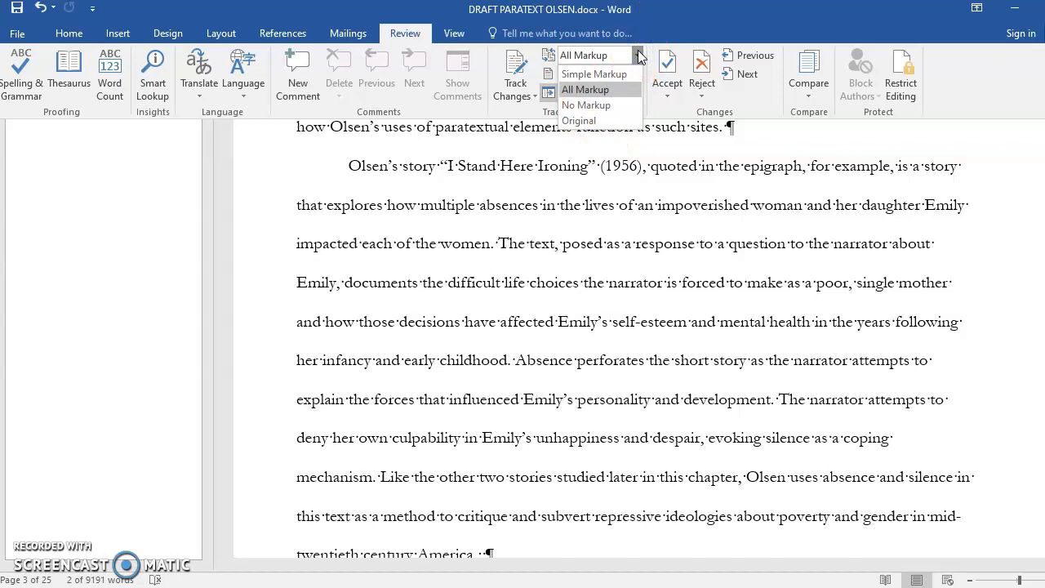
click(586, 105)
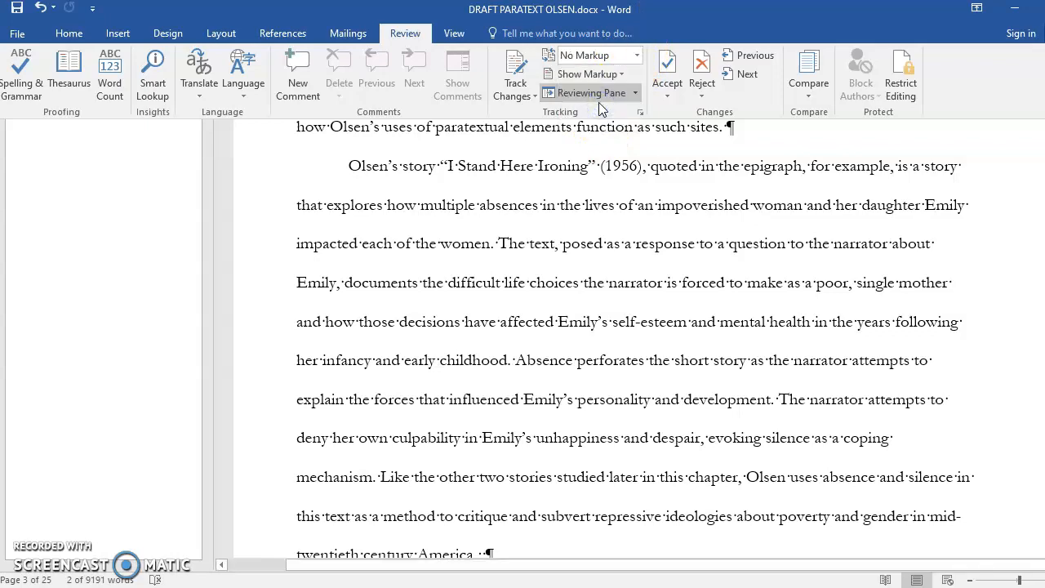
scroll(602, 311, up, 15)
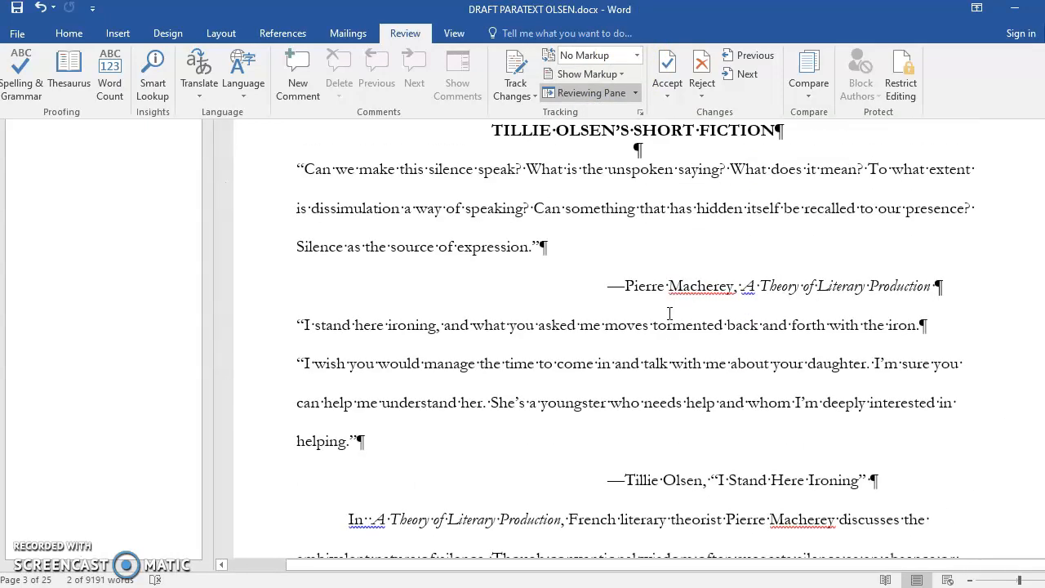
scroll(669, 312, up, 3)
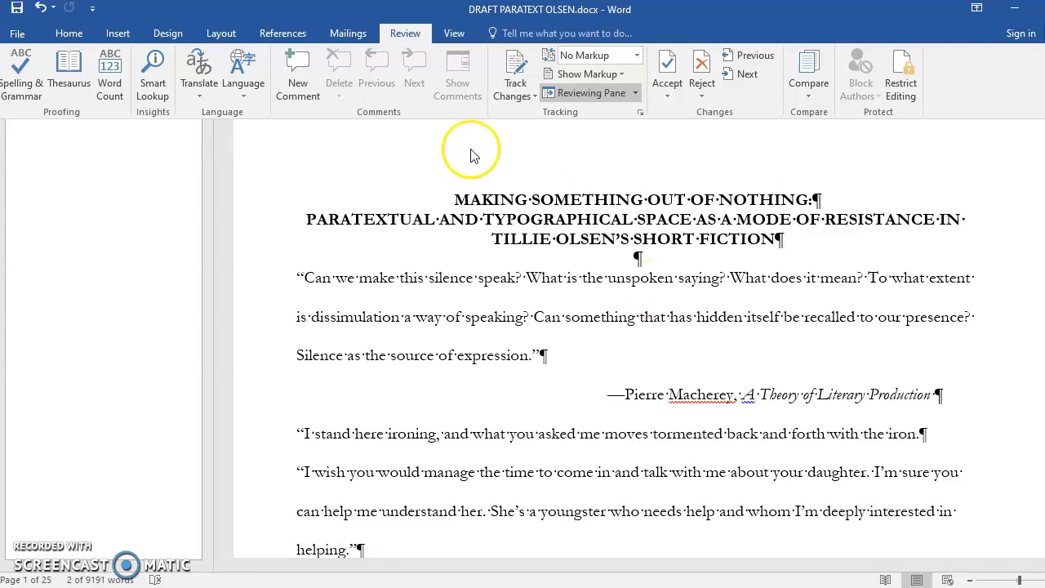
click(71, 36)
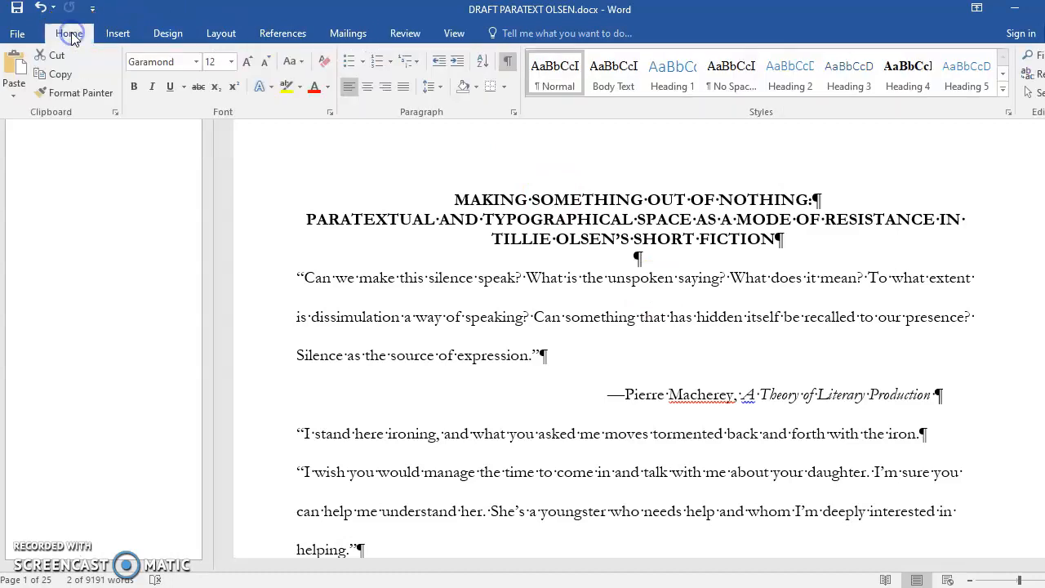